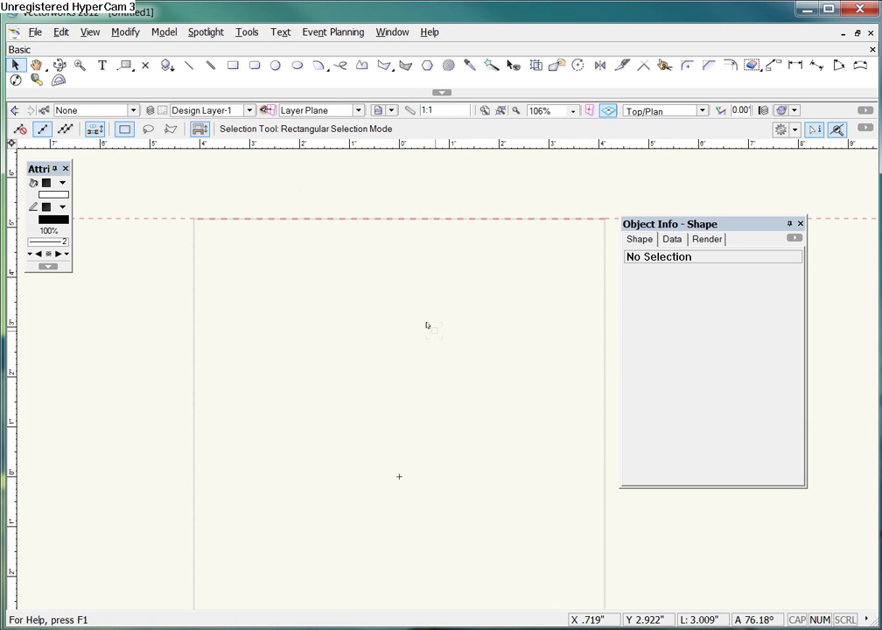
scroll(411, 223, down, 10)
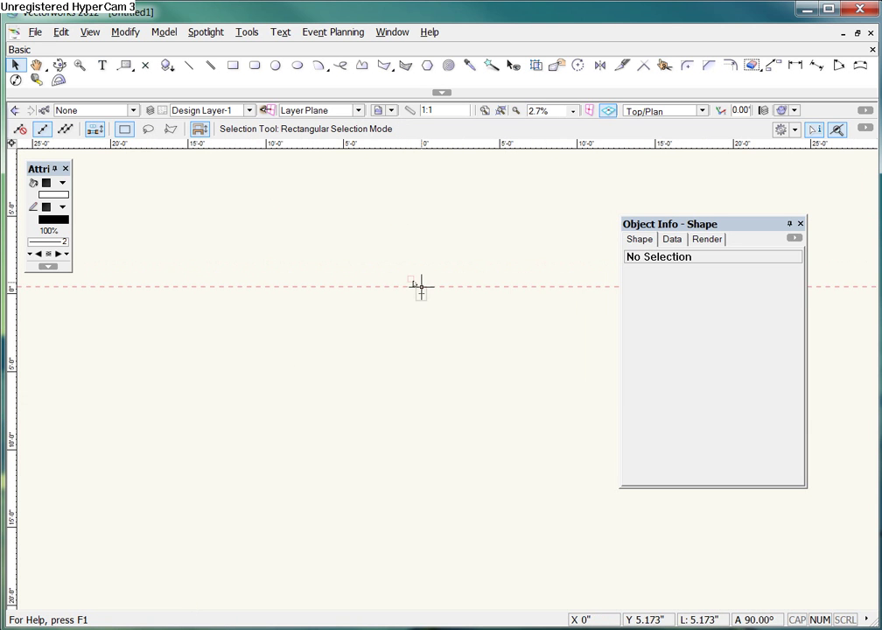
scroll(451, 256, up, 4)
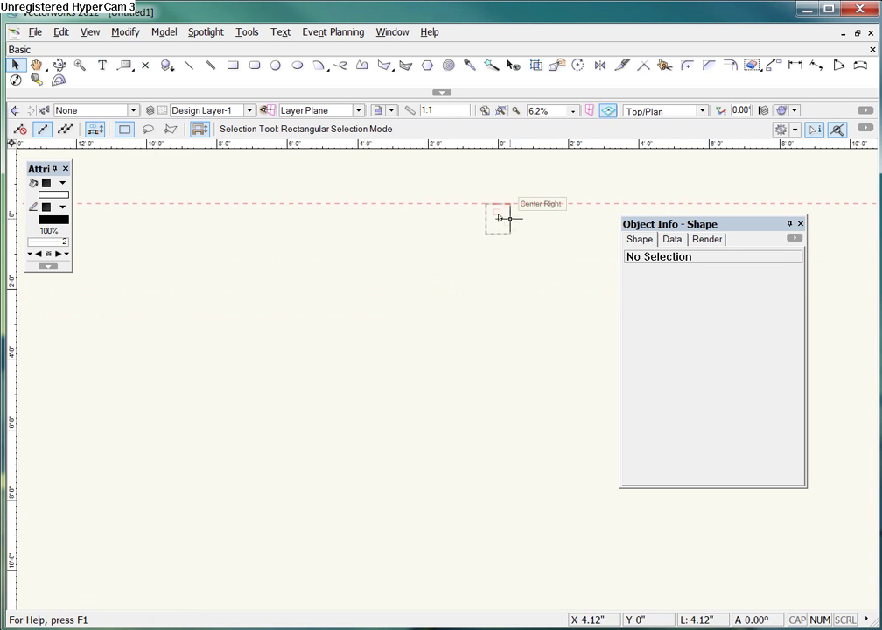
scroll(490, 218, up, 3)
scroll(495, 205, up, 1)
middle_drag(496, 204, 321, 363)
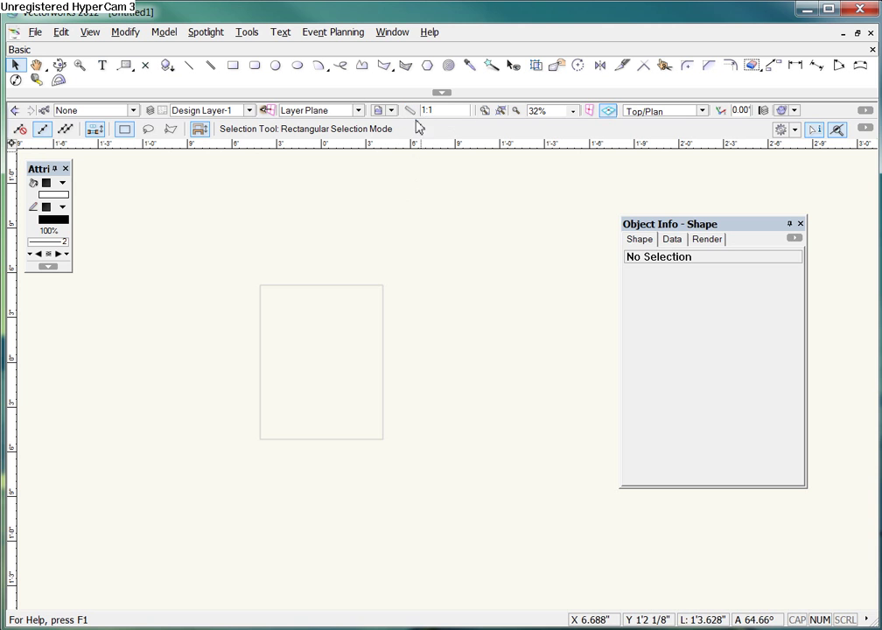
click(864, 109)
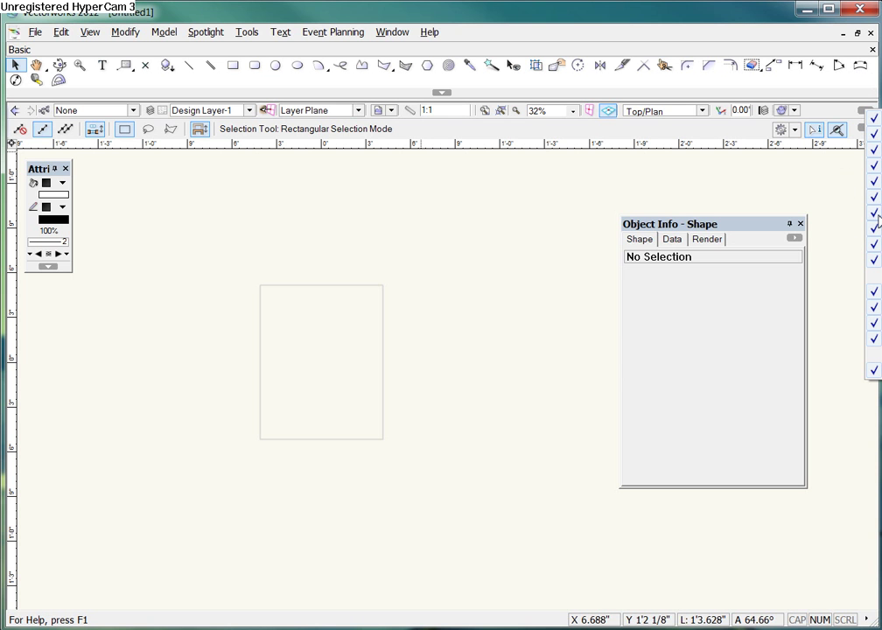
click(488, 196)
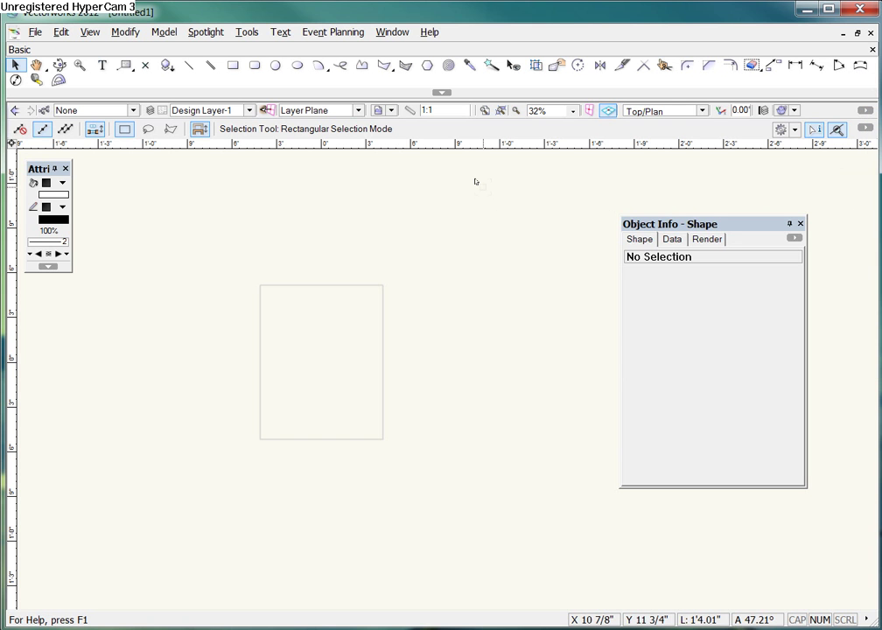
Set the scale of Design Layer-1 to 1/2" = 1' and fit the page to the drawing window.
click(409, 111)
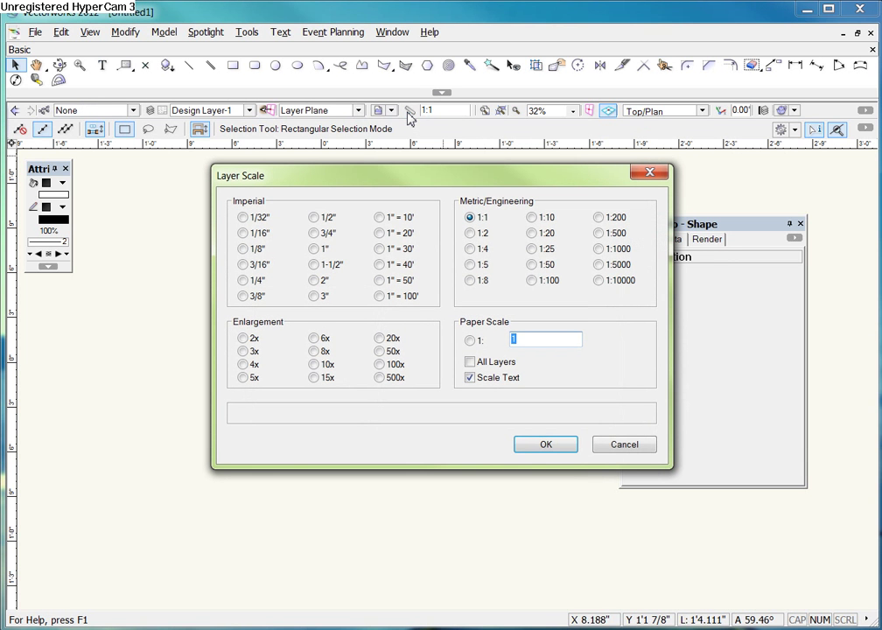
click(314, 218)
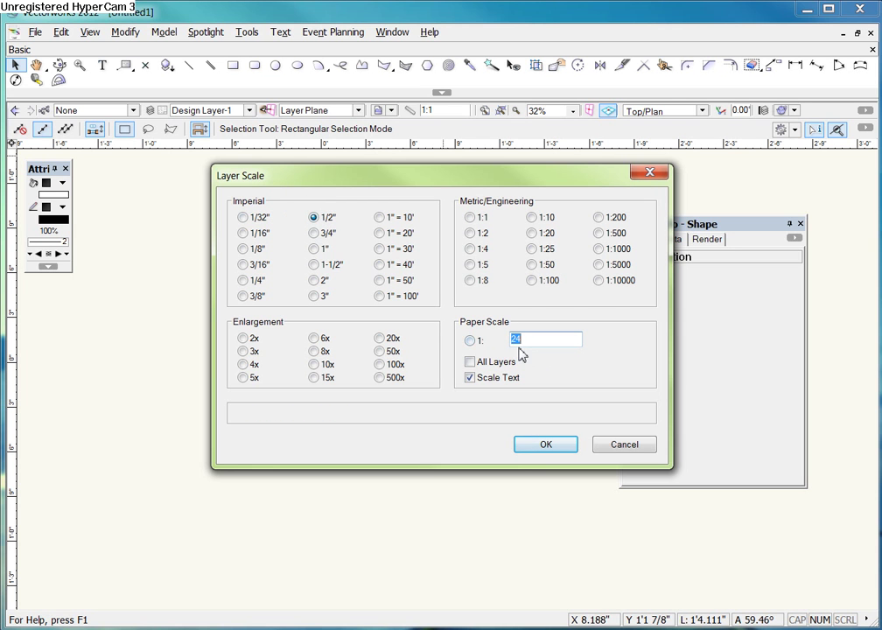
click(536, 448)
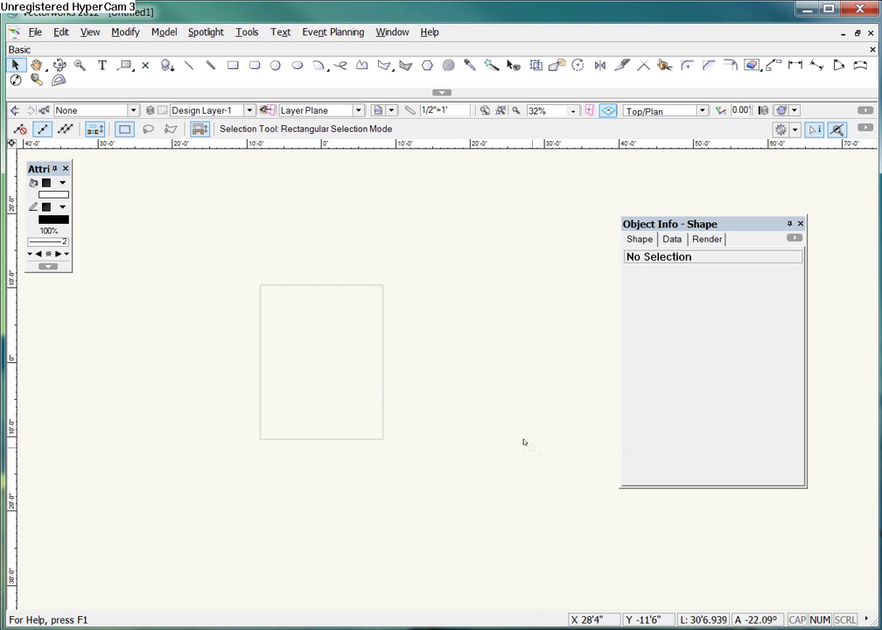
click(486, 111)
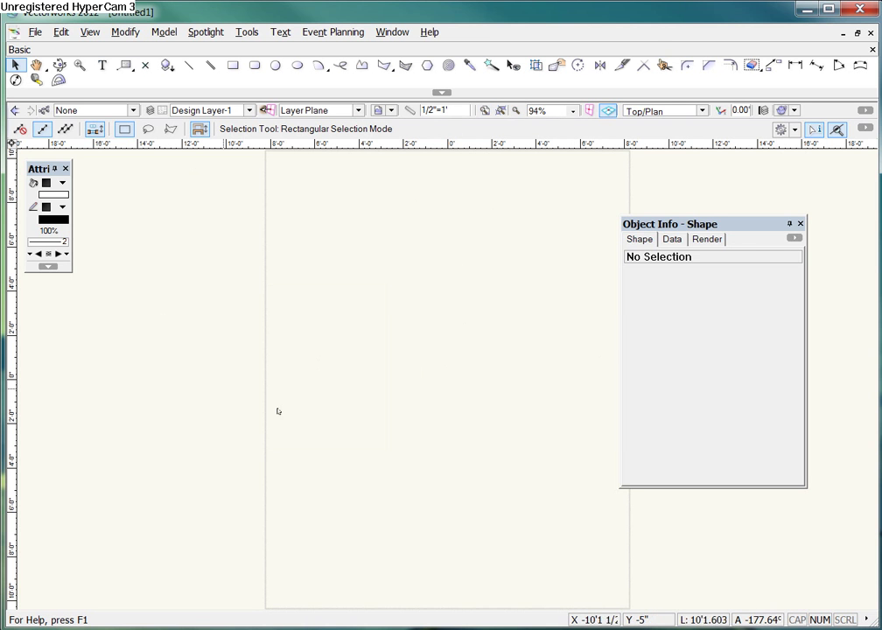
Draw a rectangle 4' wide and 8' high in the upper-left part of the page, extending downward from its first corner.
click(704, 223)
drag(703, 223, 728, 205)
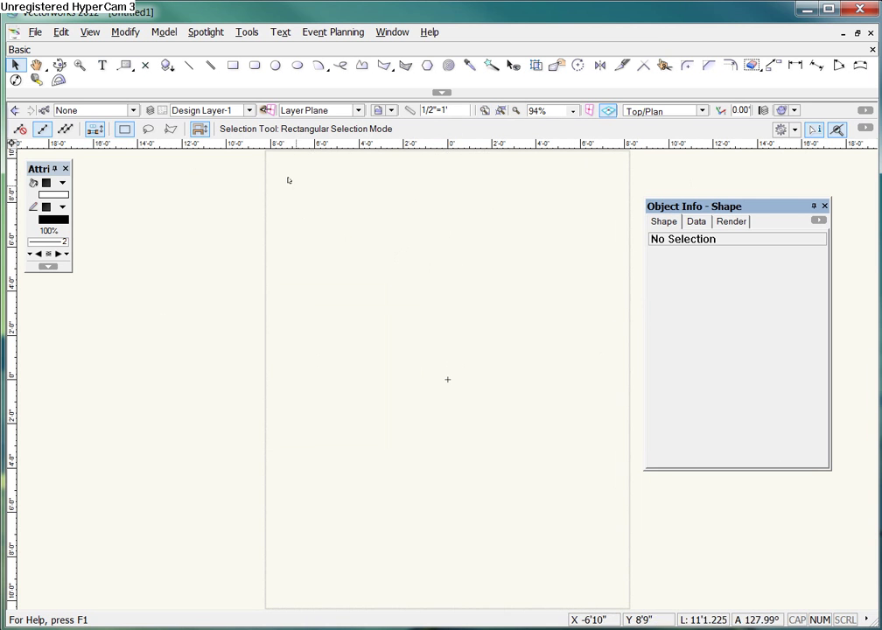
click(236, 69)
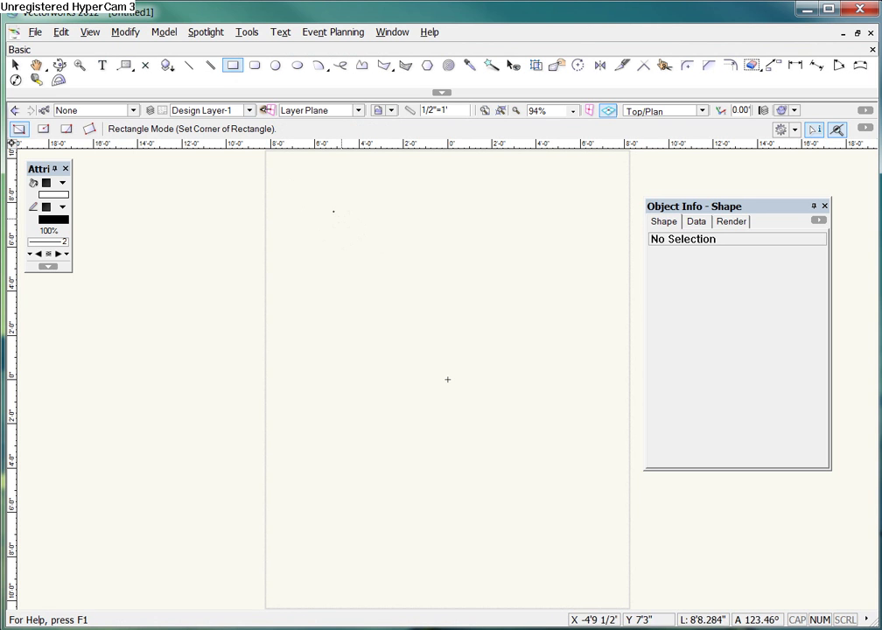
click(336, 214)
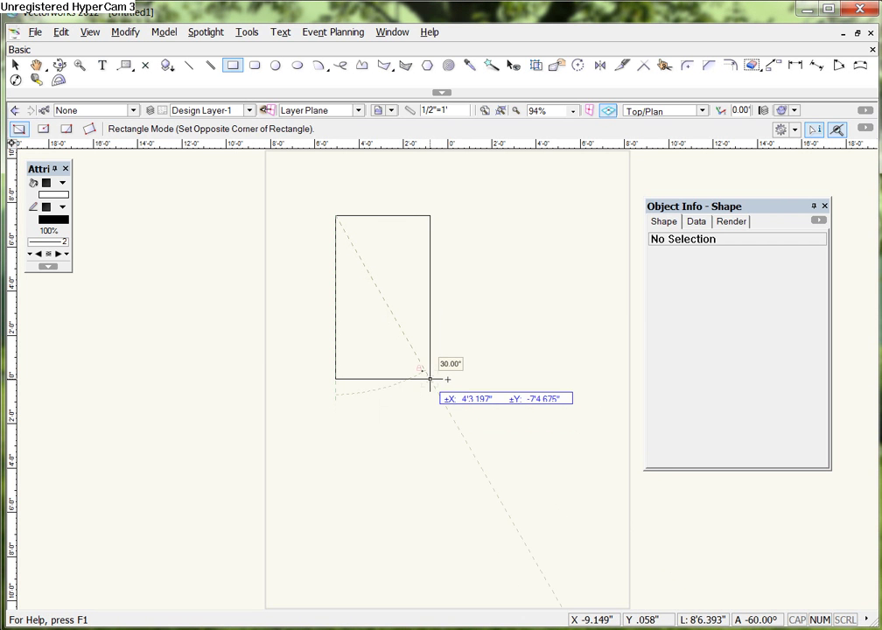
key(Tab)
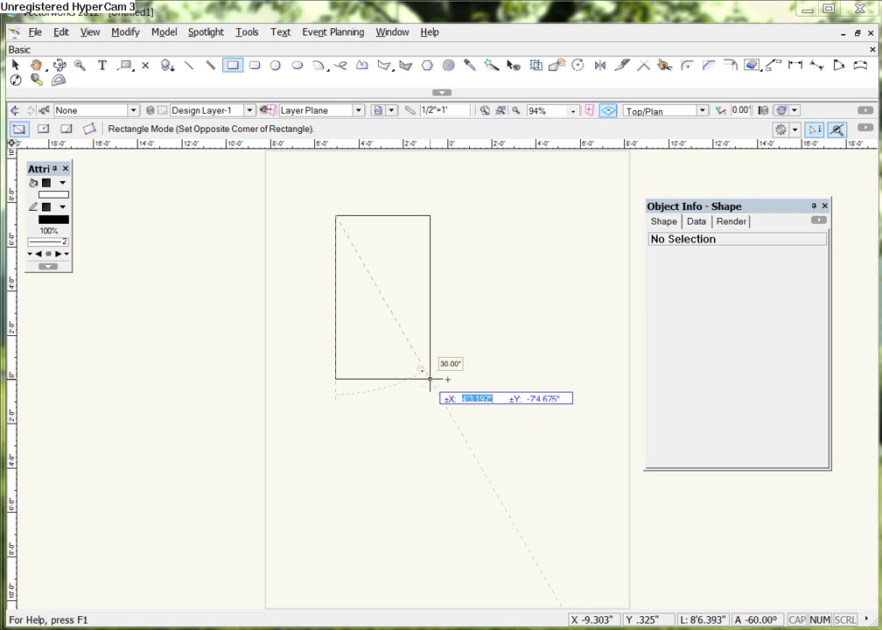
text(4)
key(Tab)
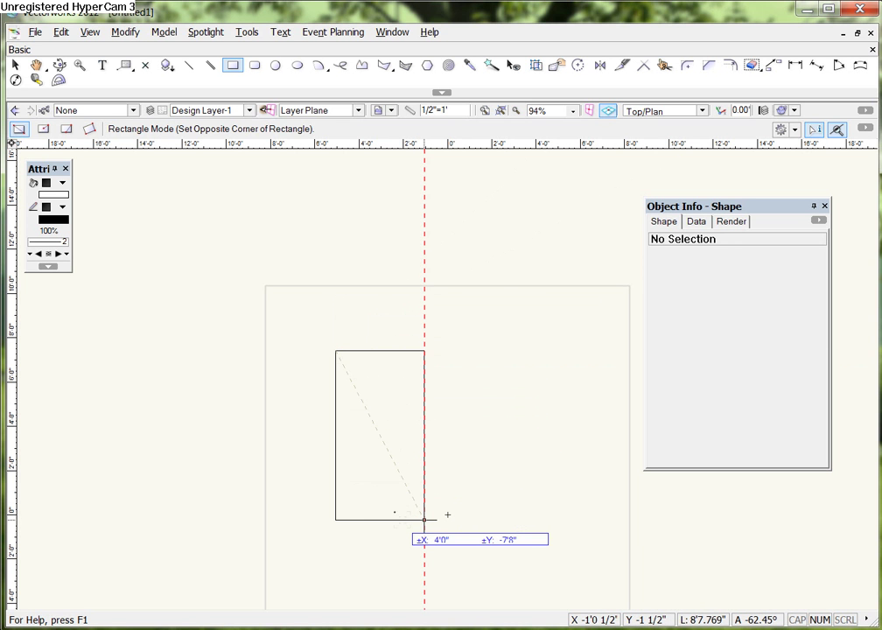
key(Tab)
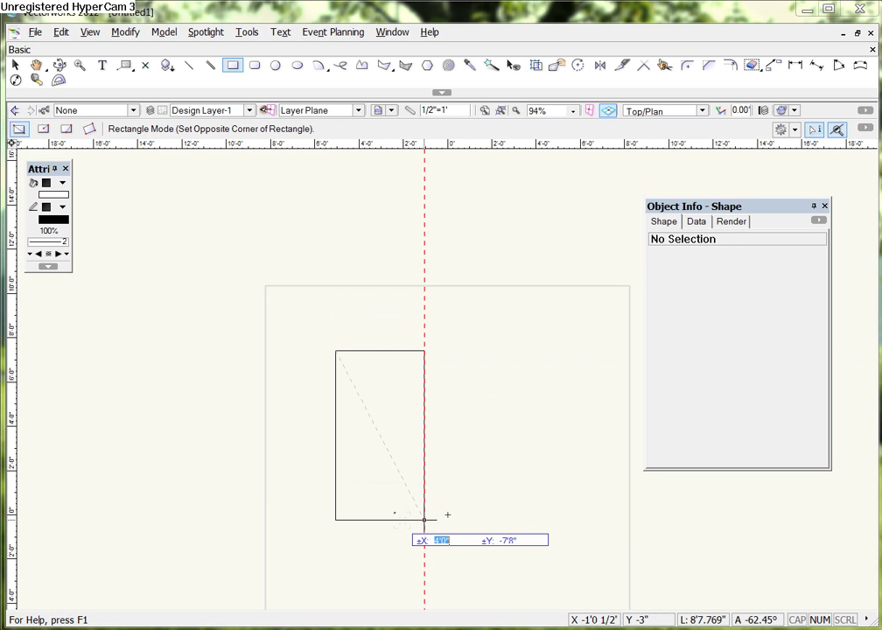
key(Tab)
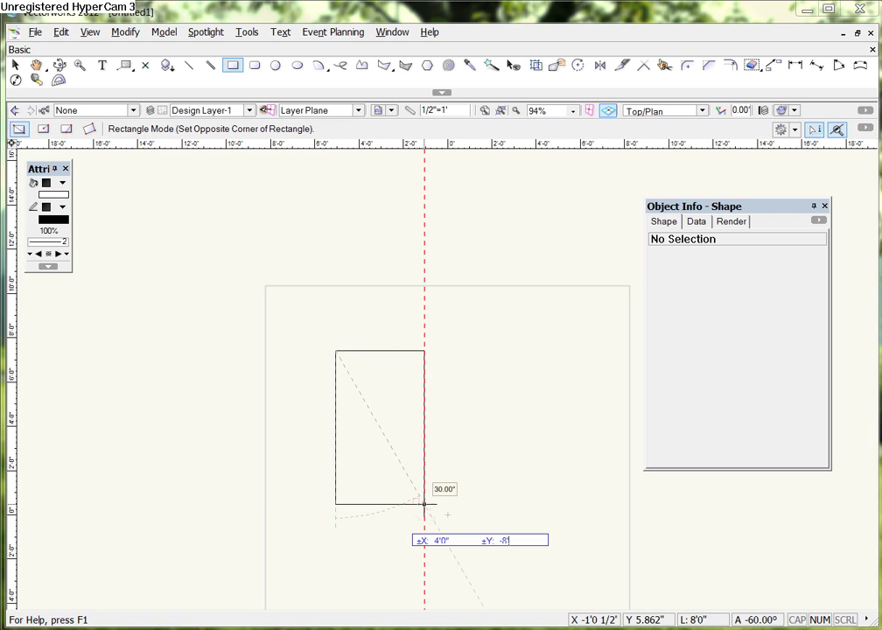
key(Tab)
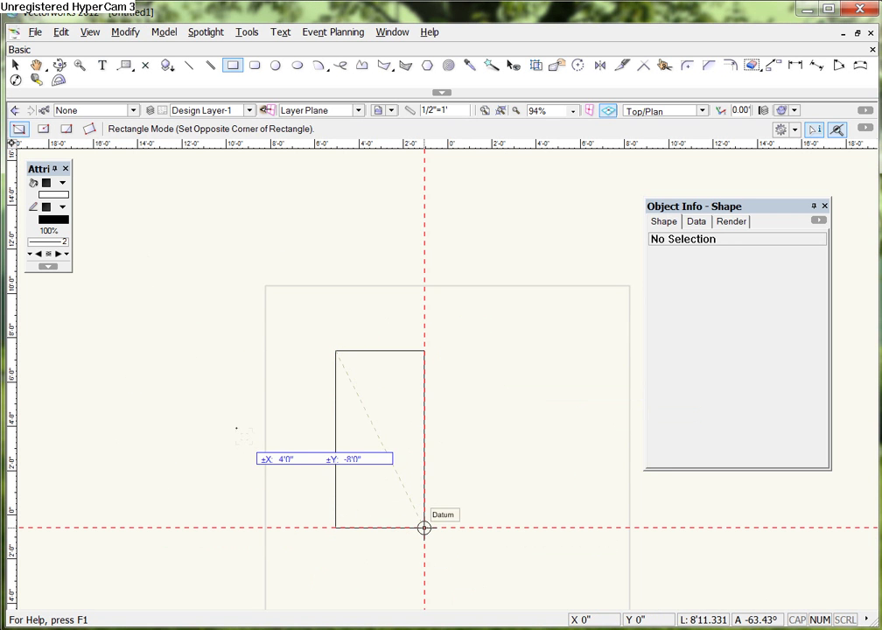
key(Return)
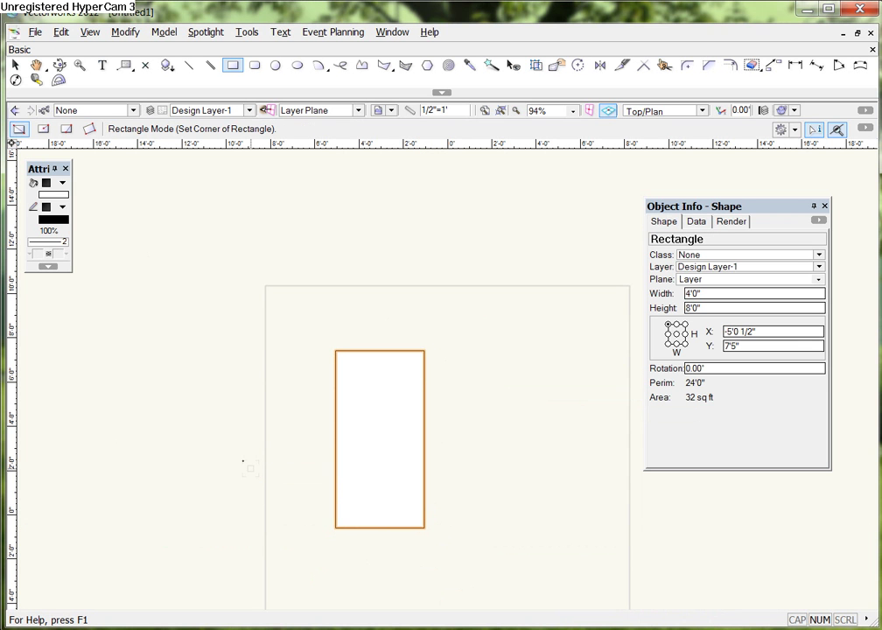
Change the rectangle's height to 10' and undo the change.
drag(750, 210, 588, 288)
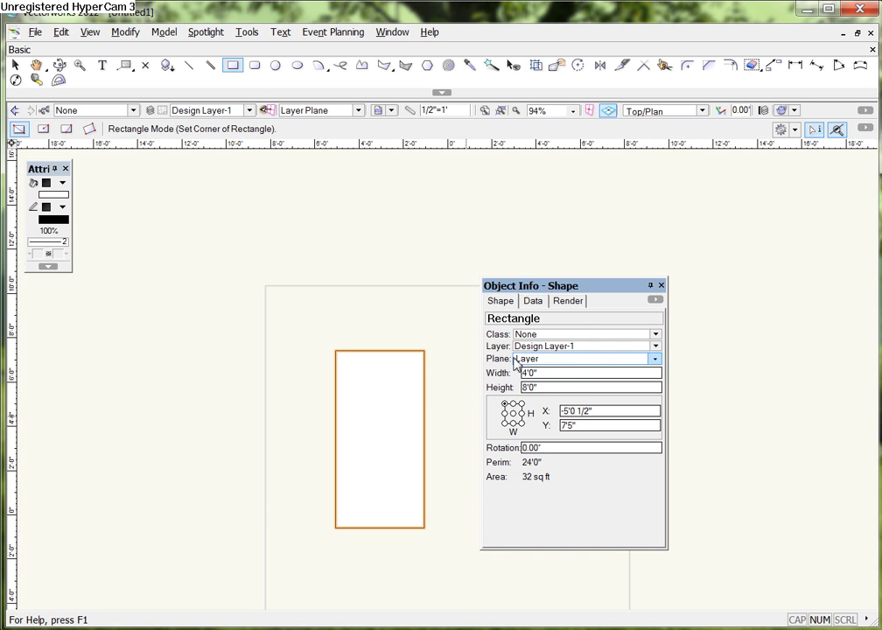
click(561, 386)
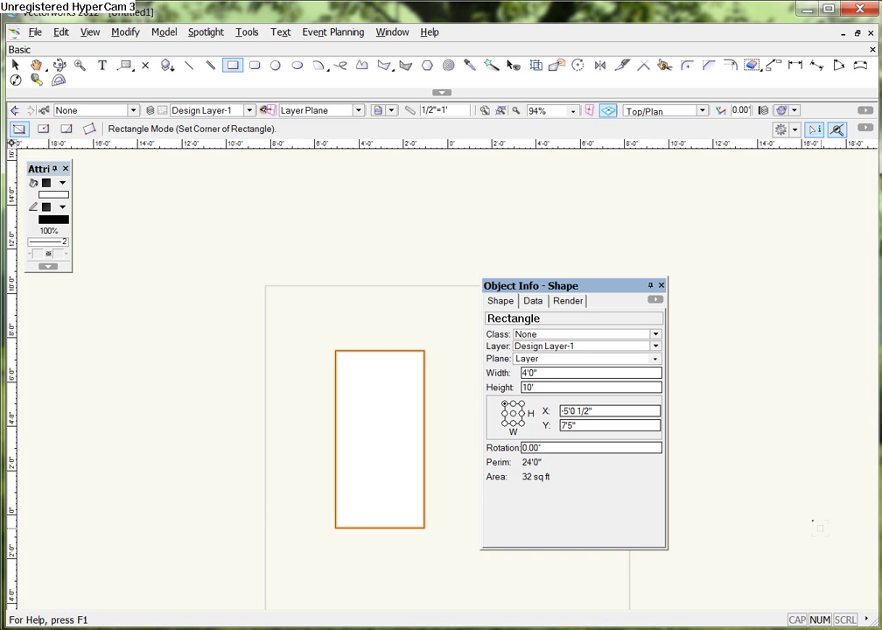
key(Return)
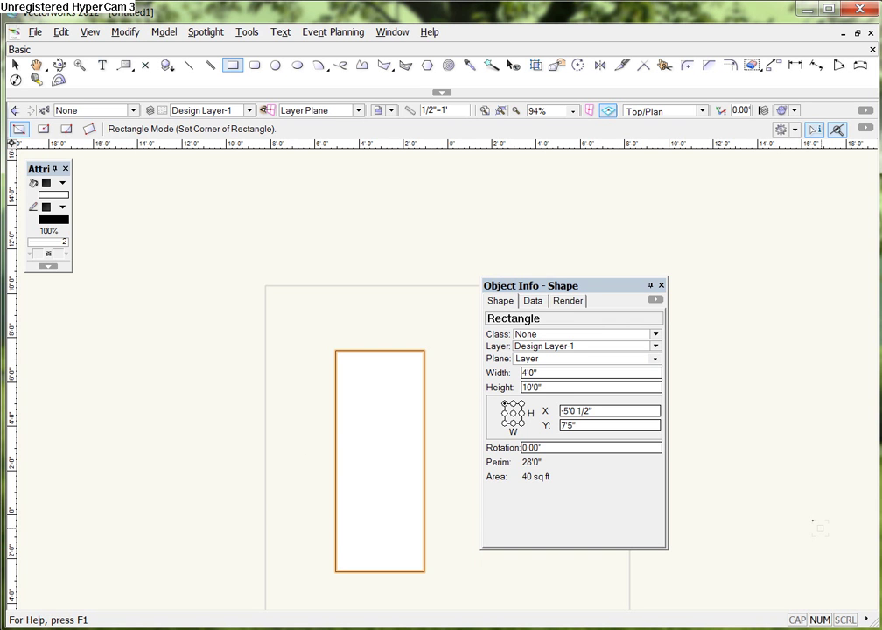
key(ctrl+z)
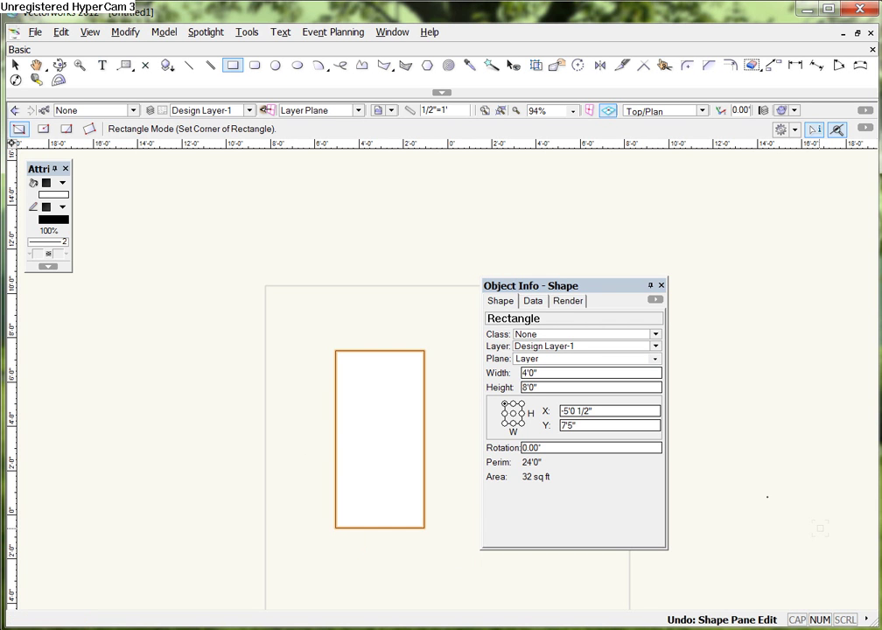
drag(585, 288, 691, 277)
Draw a small rectangle about 1'4" by 2'3" above the page, cycling through its dimension, length, angle and coordinate fields.
click(274, 172)
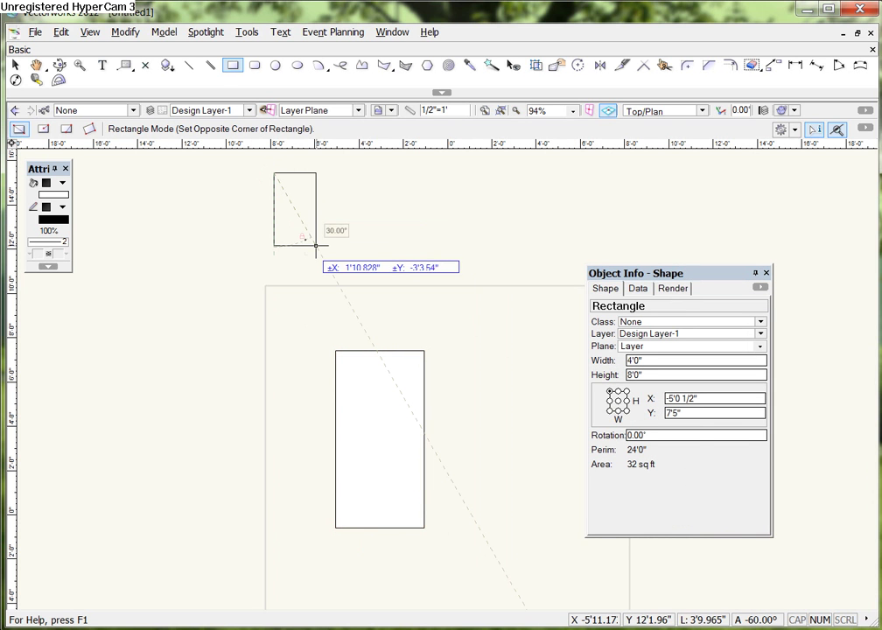
key(Tab)
key(Tab)
key(Tab)
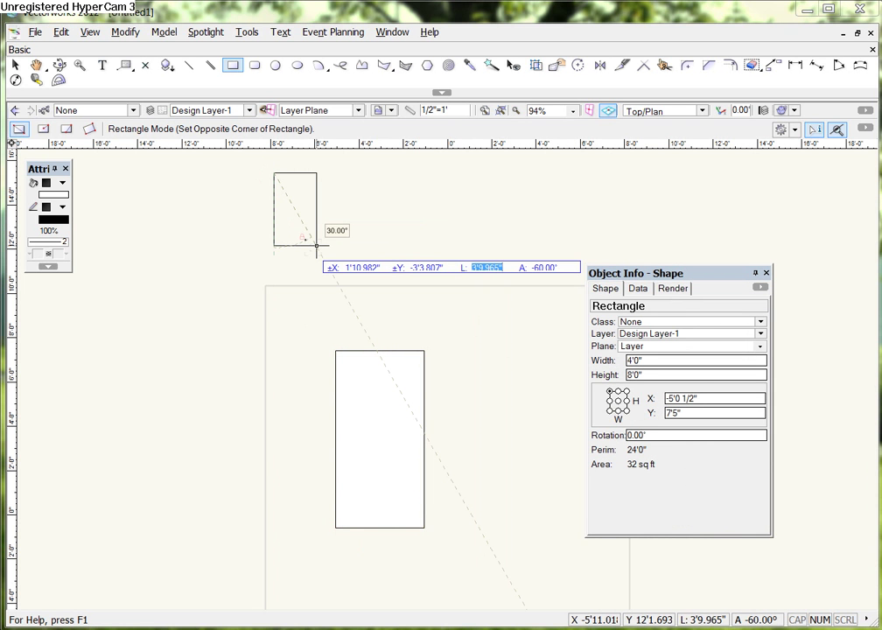
key(Tab)
key(Tab)
key(Tab)
key(Tab)
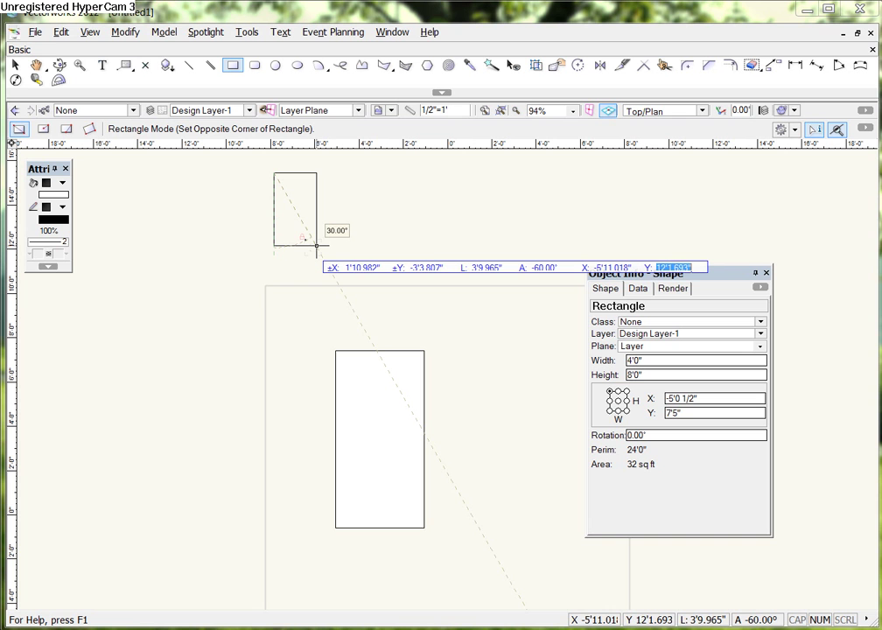
key(Tab)
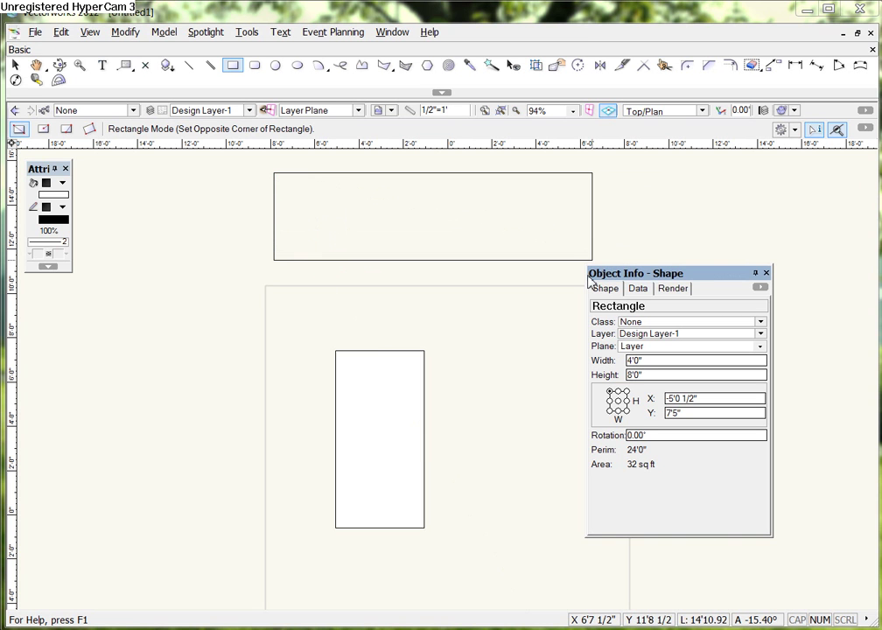
click(303, 223)
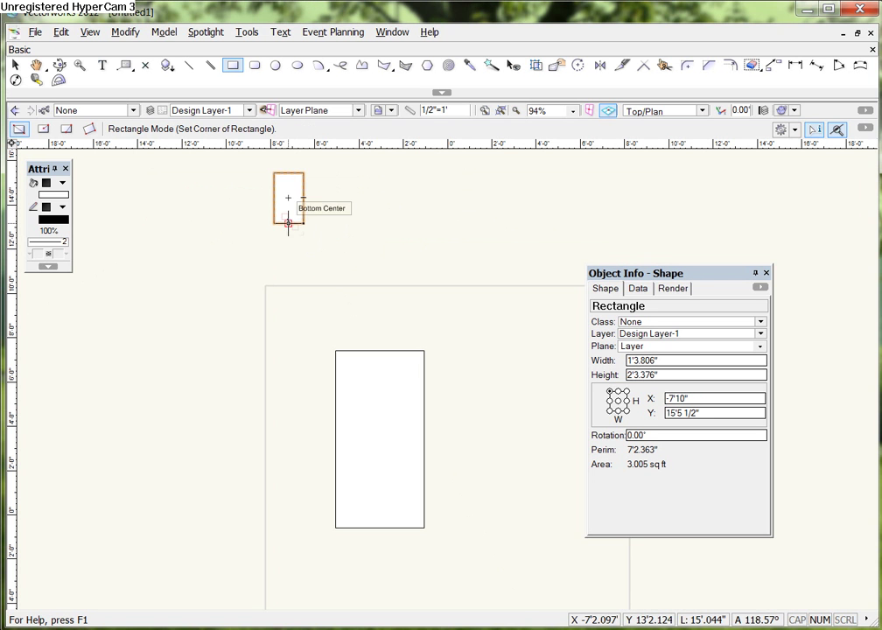
Draw a 4' line sloping down at 30° above the page, to the right of the small rectangle, and undo it.
click(189, 65)
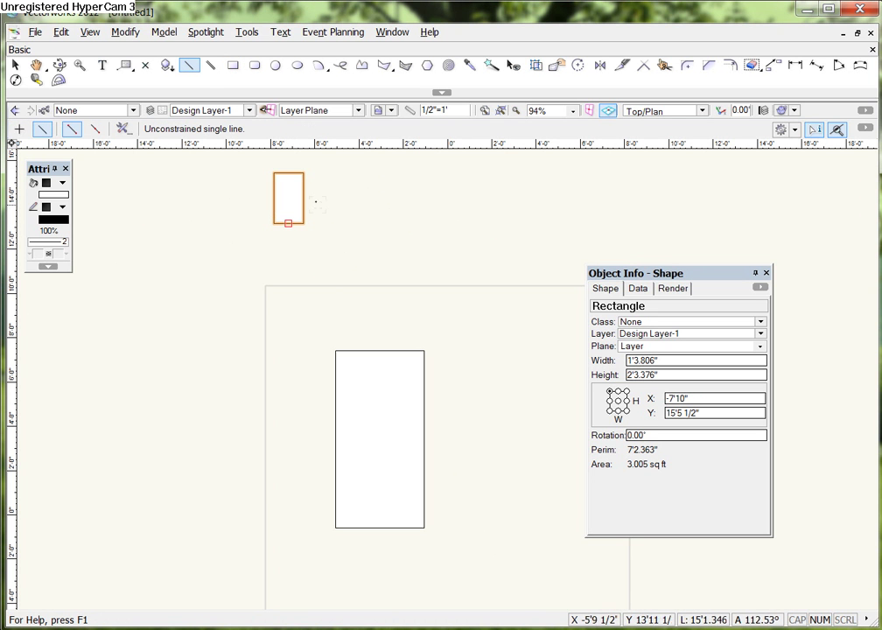
click(373, 222)
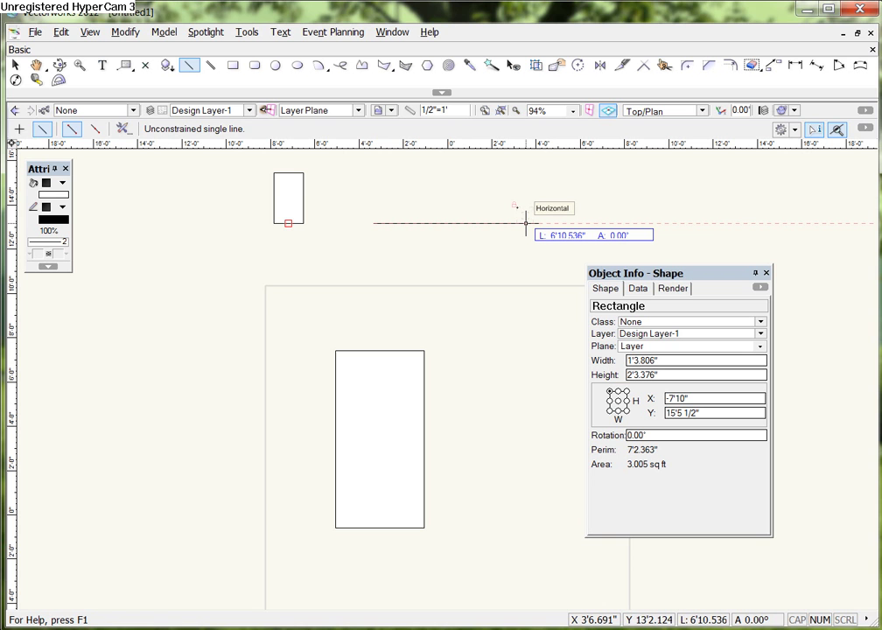
key(Tab)
text(4)
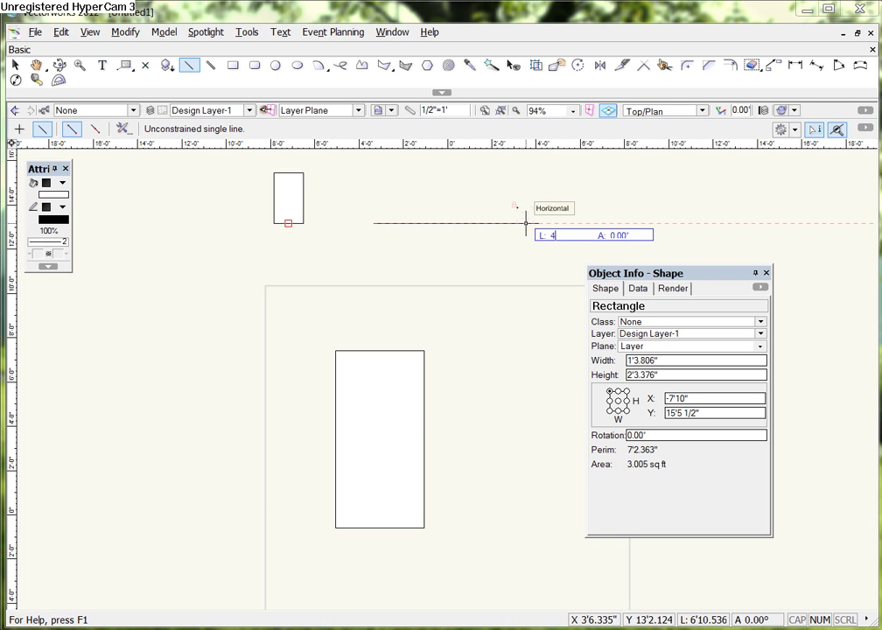
key(Tab)
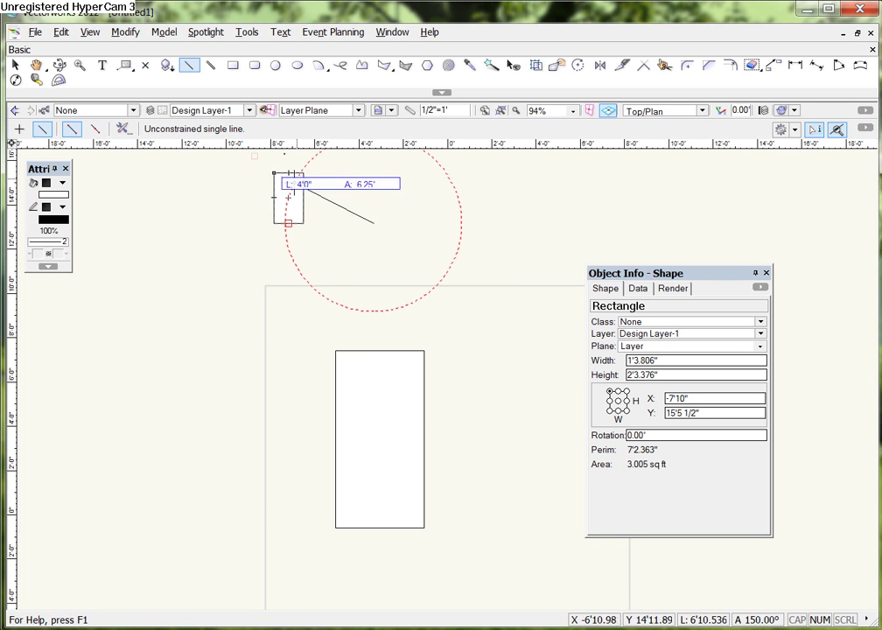
click(451, 267)
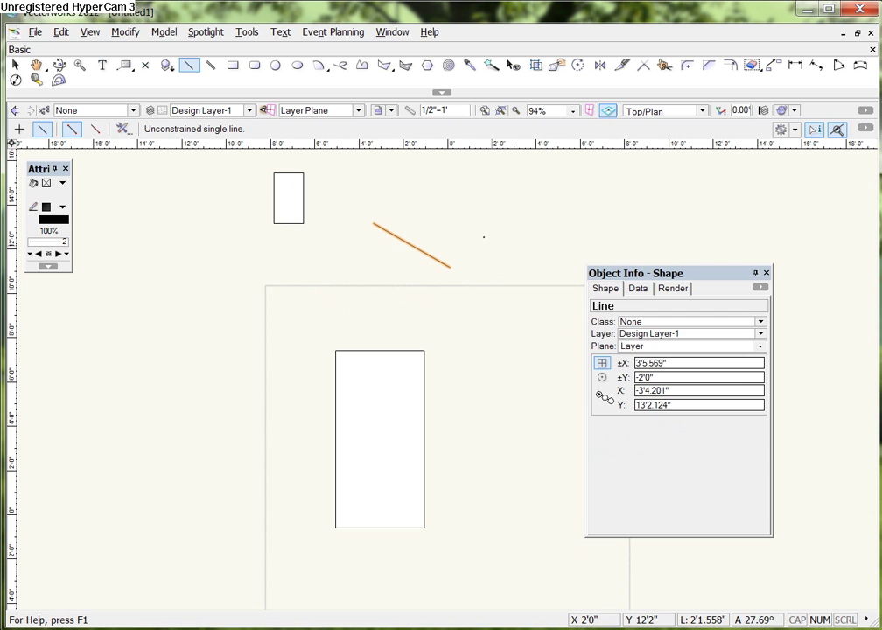
key(ctrl+z)
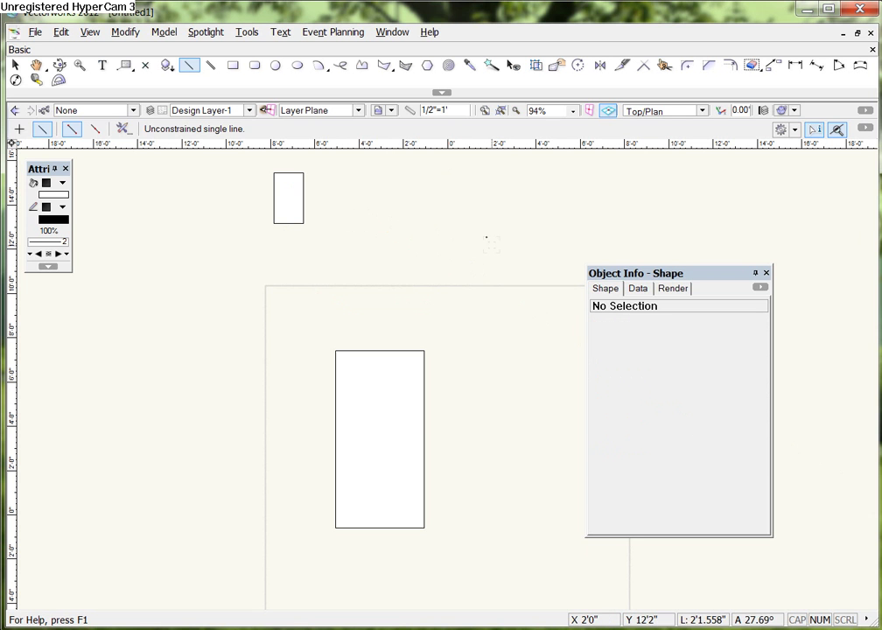
Delete the small rectangle above the page.
click(14, 65)
click(294, 197)
key(Delete)
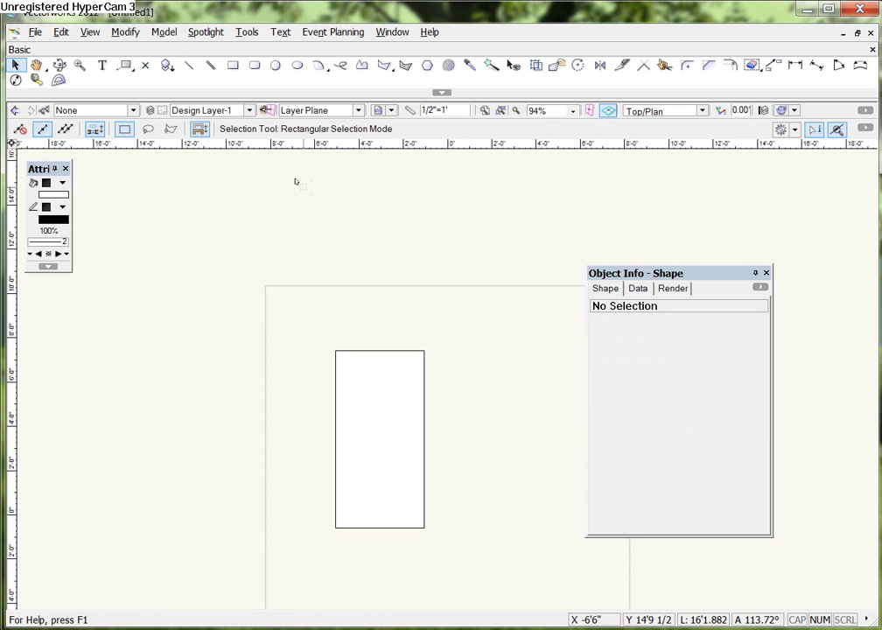
key(space)
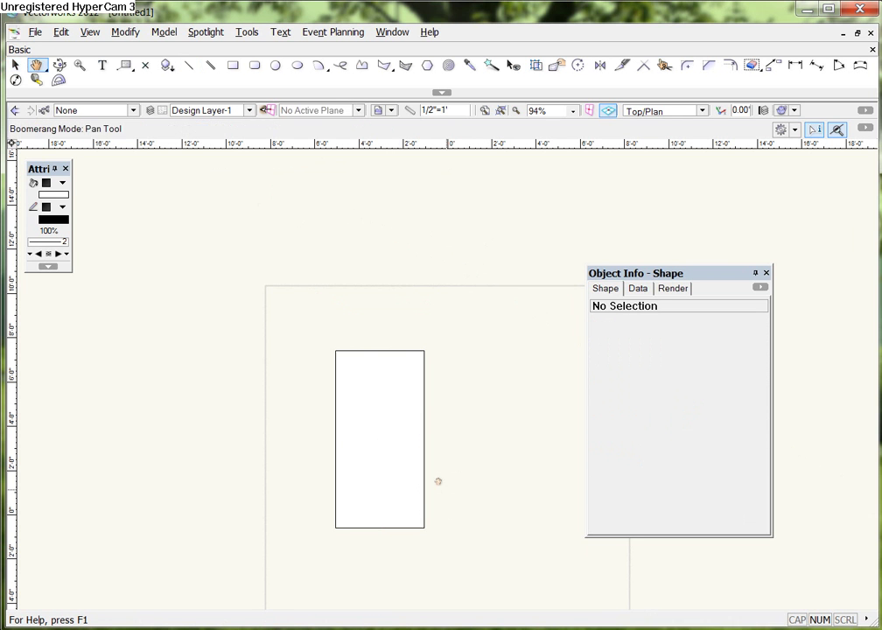
Set the Offset tool to duplicate and offset by a 6" distance, and select the 4' by 8' rectangle.
middle_drag(439, 481, 438, 346)
scroll(353, 299, up, 1)
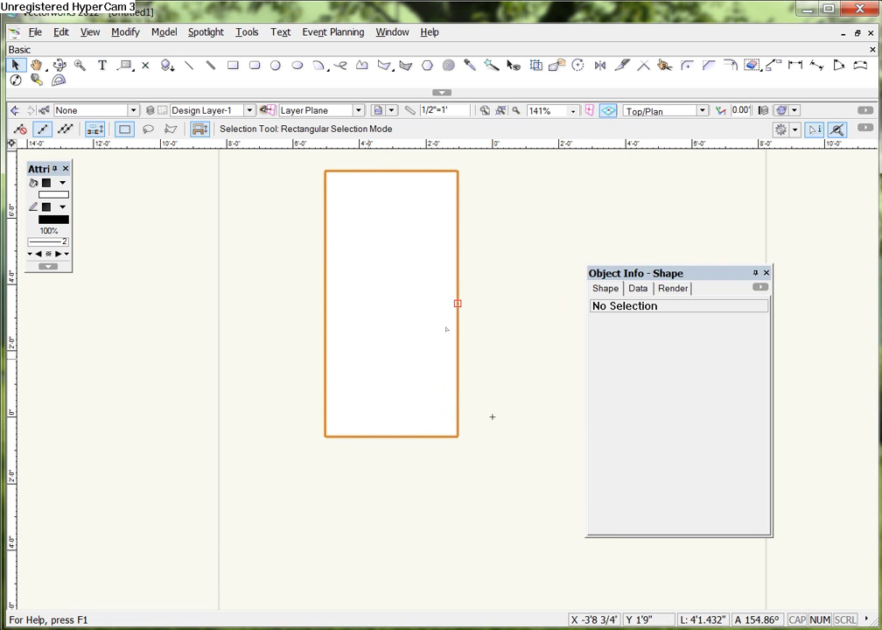
click(729, 70)
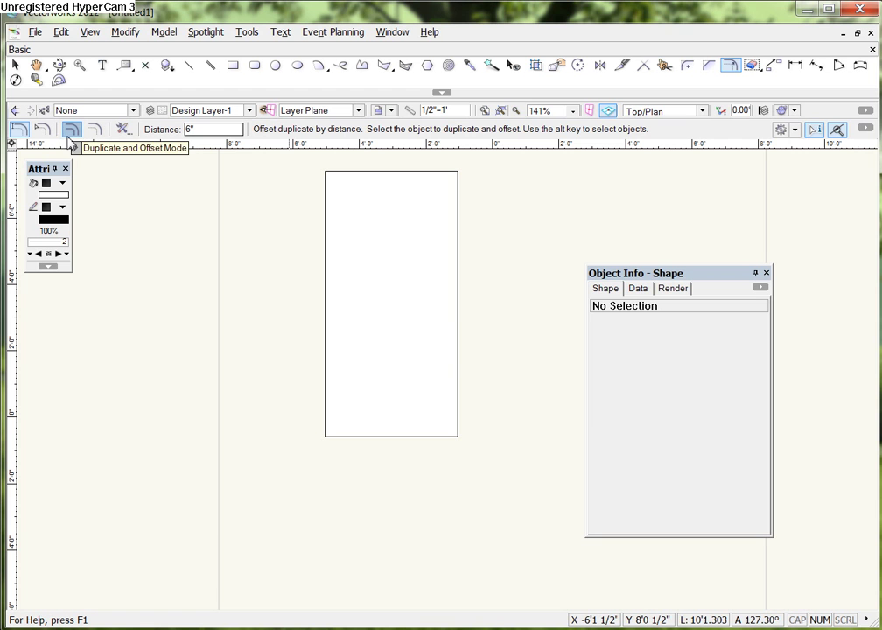
click(71, 131)
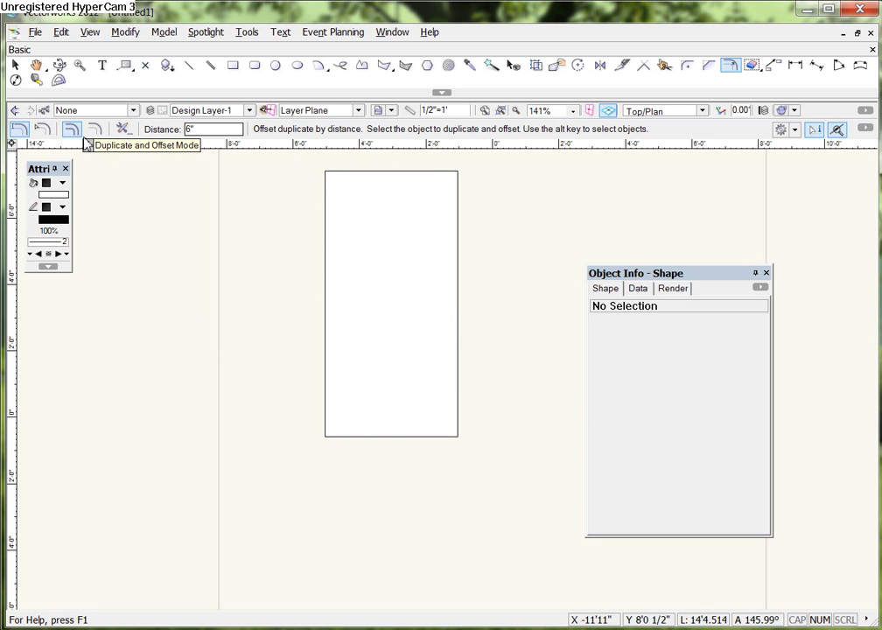
click(391, 172)
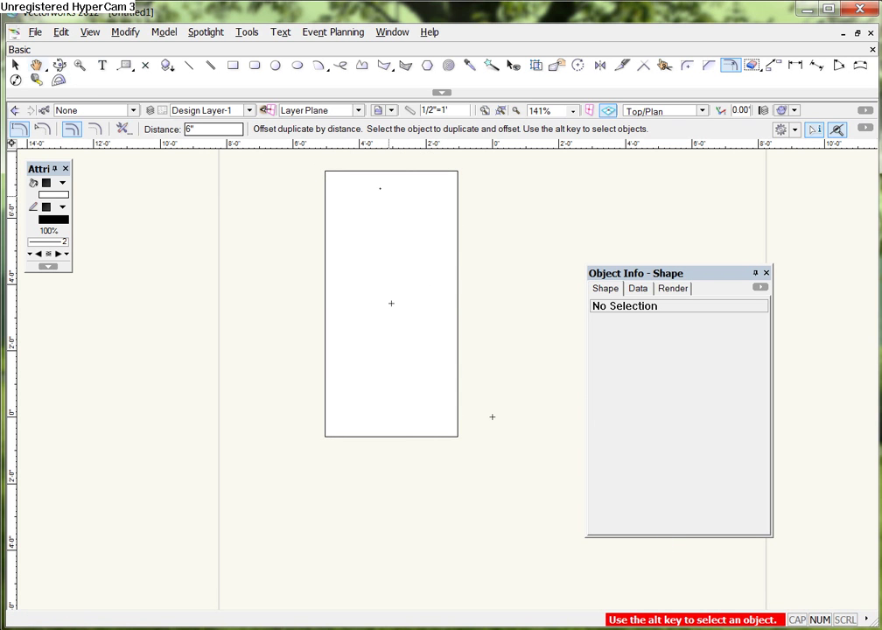
key(x)
key(alt)
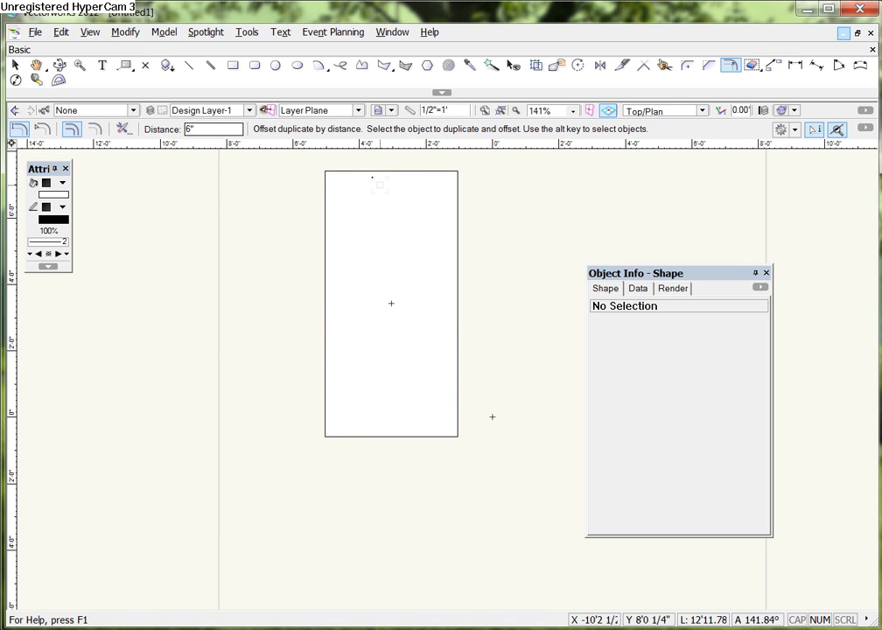
key(alt)
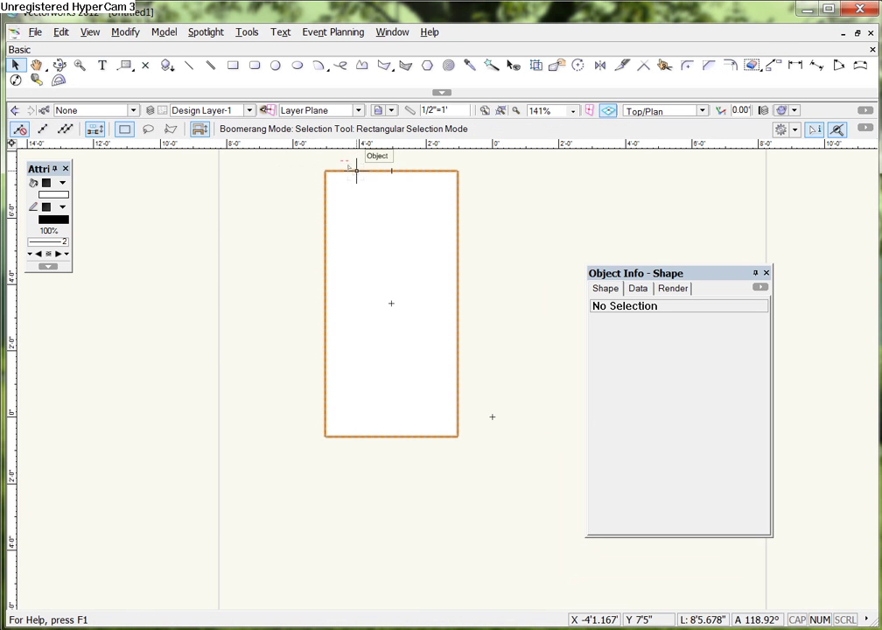
alt+click(355, 172)
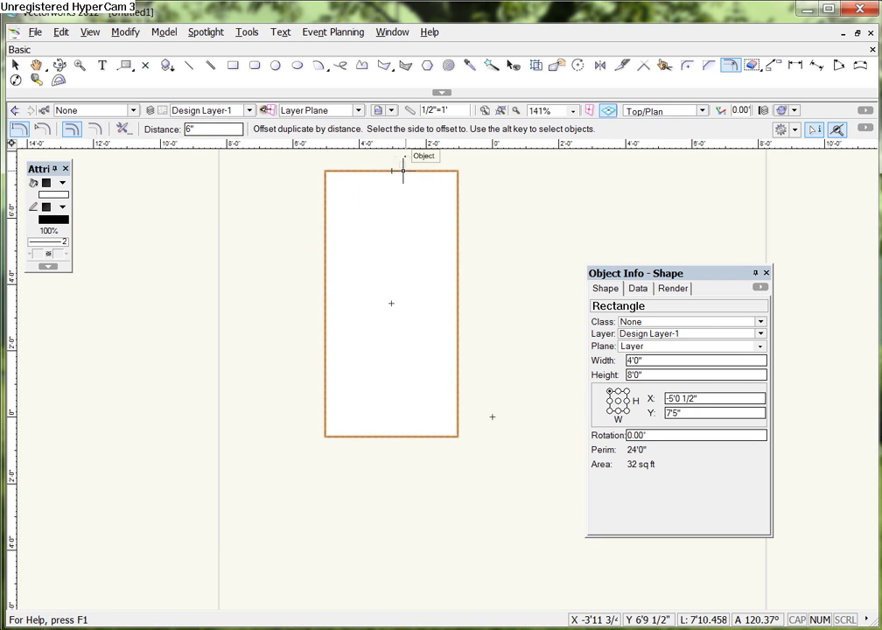
Offset a duplicate of the rectangle 6" outward, undo it, and offset a duplicate 6" inward instead.
click(483, 173)
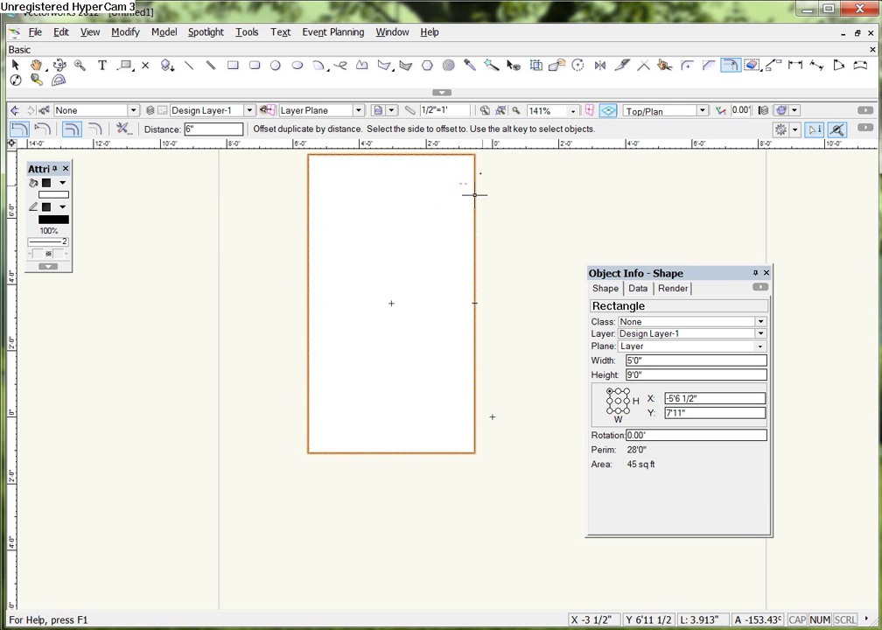
click(408, 281)
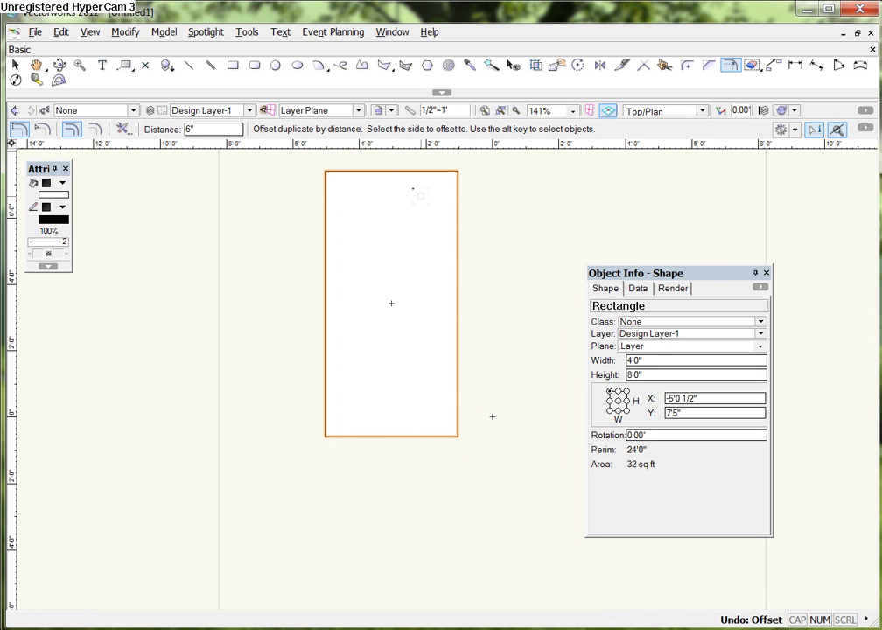
click(419, 193)
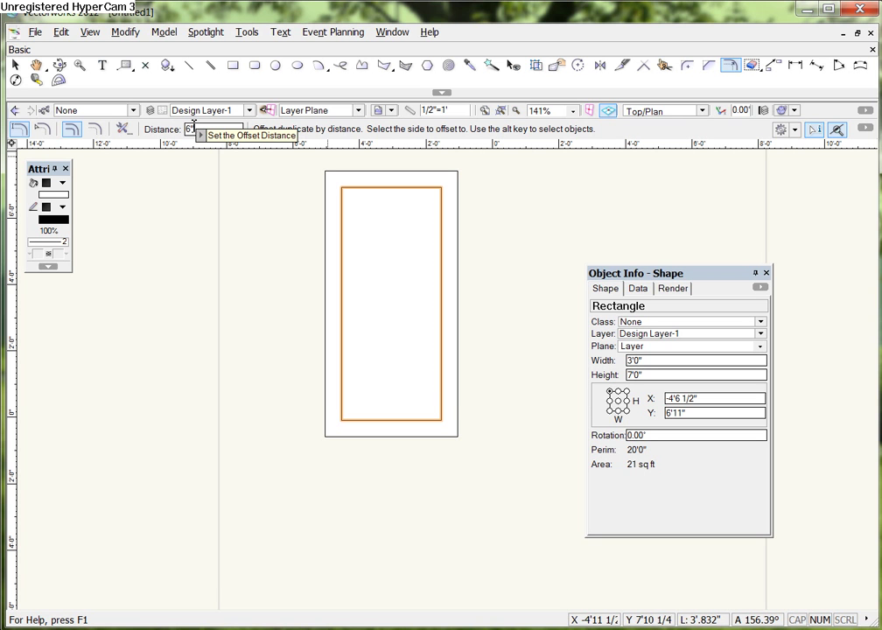
Move the inner rectangle straight down with an X offset of 0" and a Y offset of -6".
key(ctrl+m)
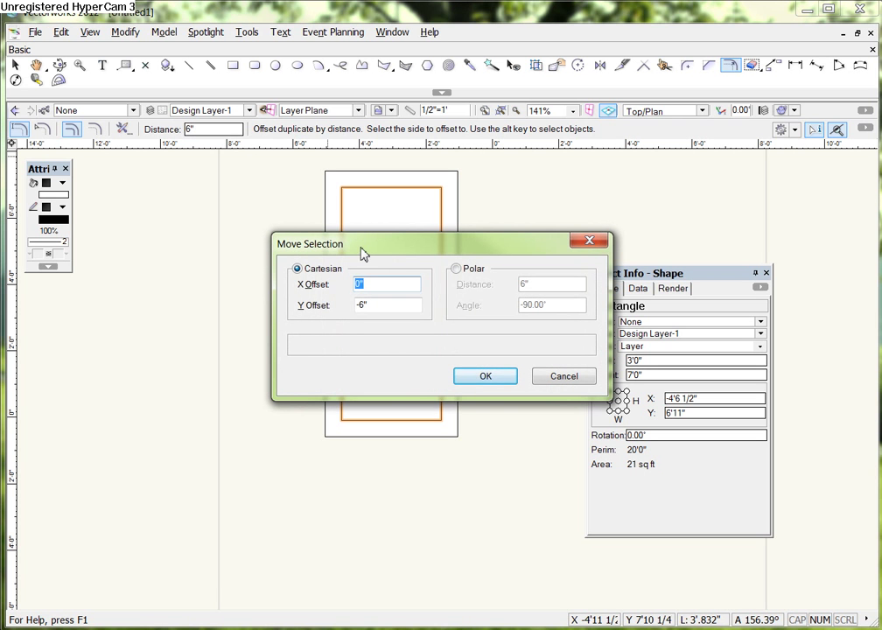
drag(363, 253, 555, 217)
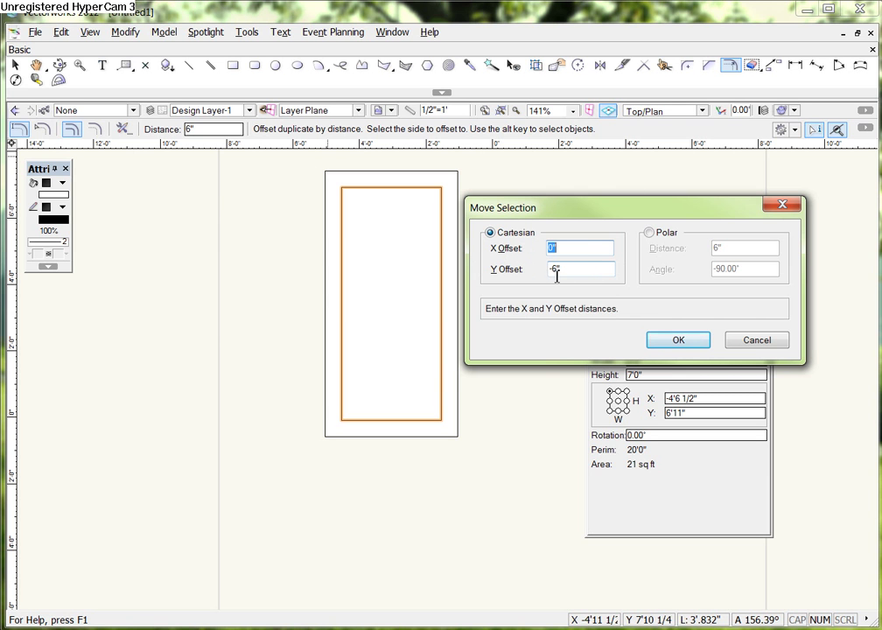
key(Tab)
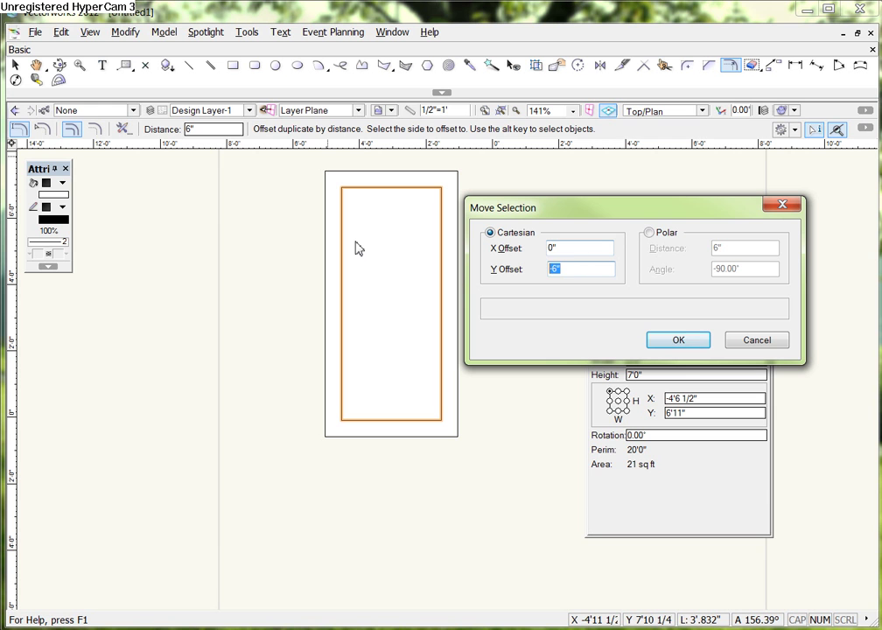
text(-)
text(6)
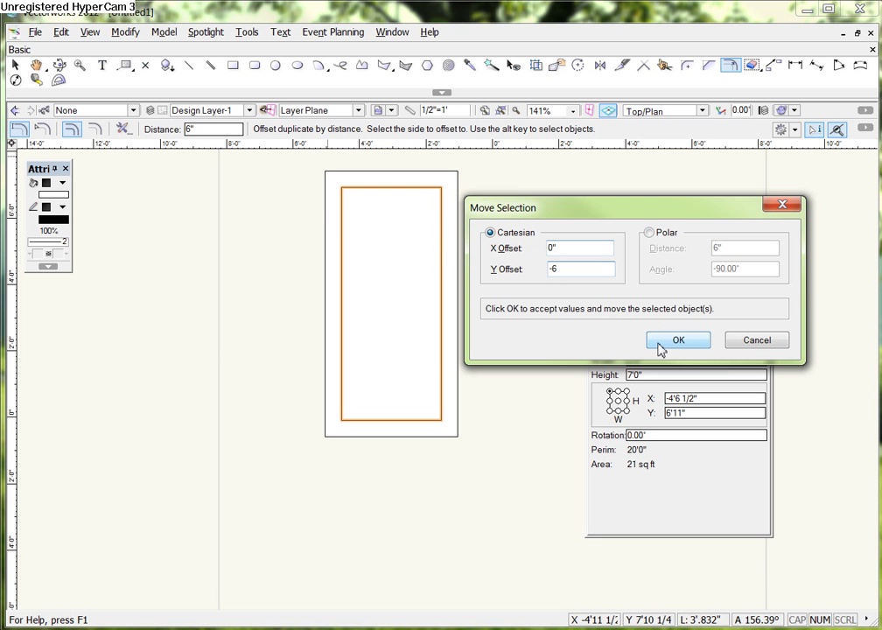
click(659, 345)
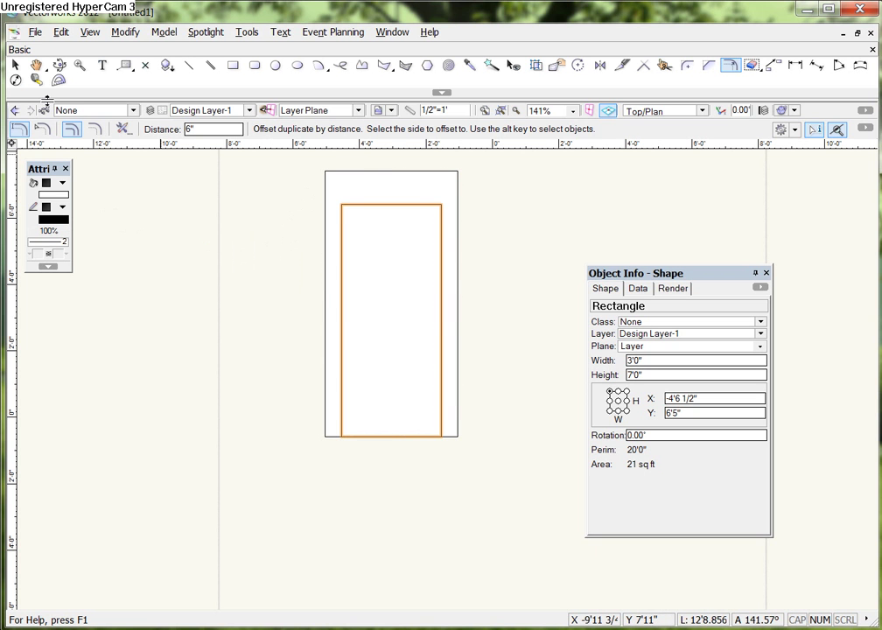
Select both rectangles and set their line thickness to 14.
key(x)
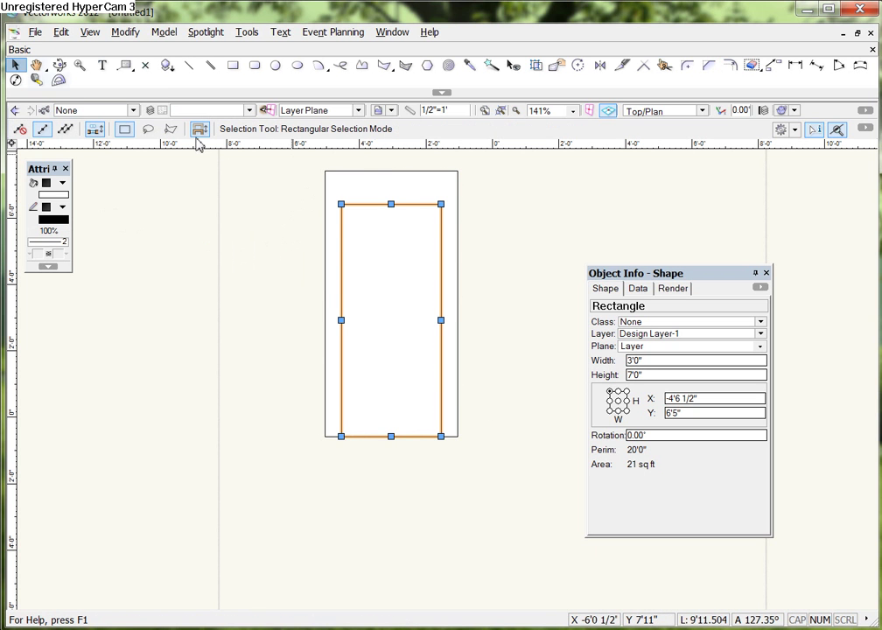
shift+click(375, 172)
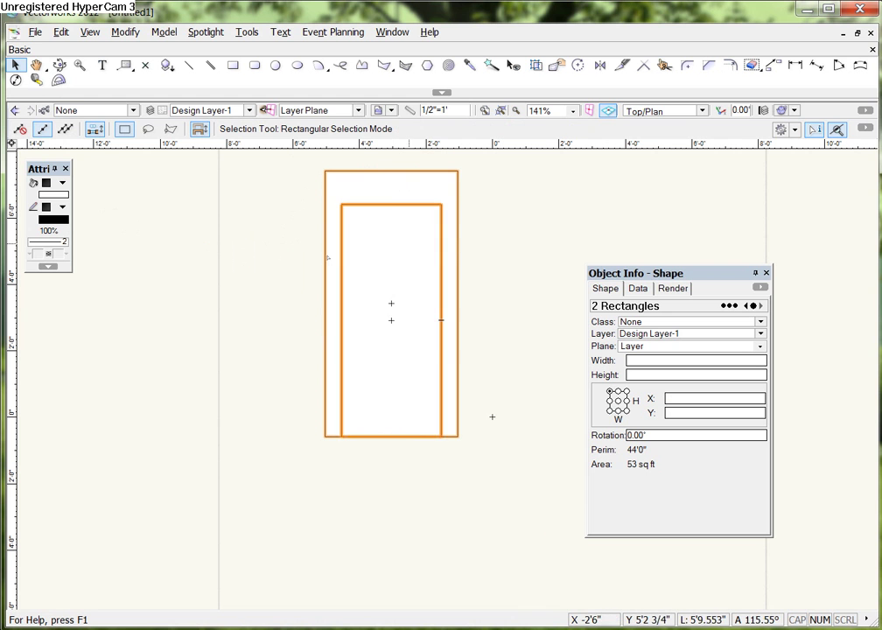
click(58, 249)
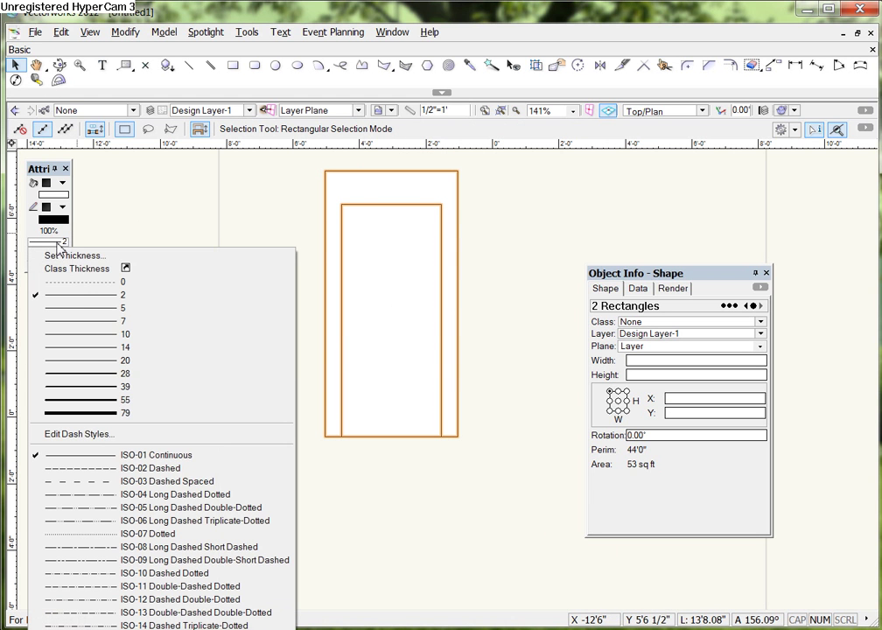
click(91, 348)
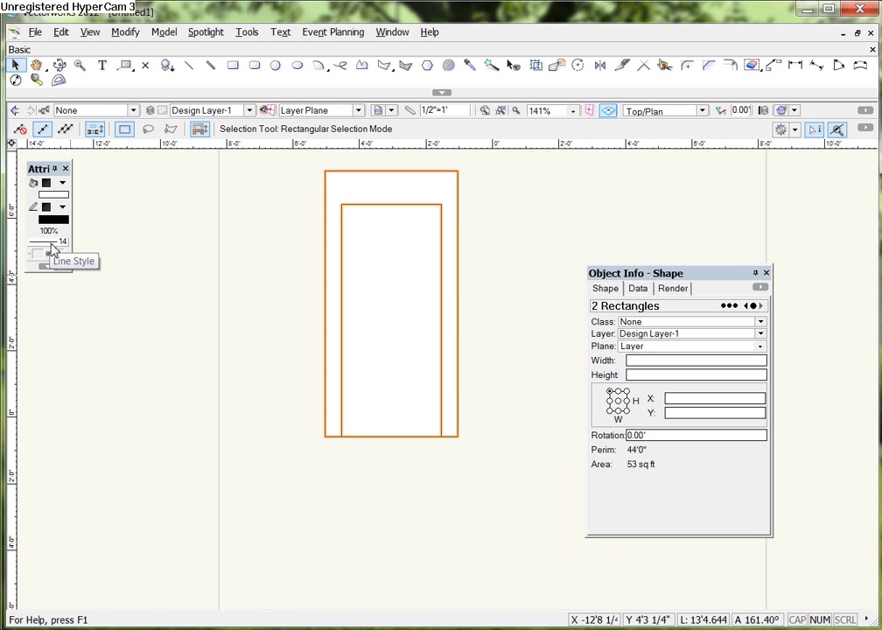
click(52, 249)
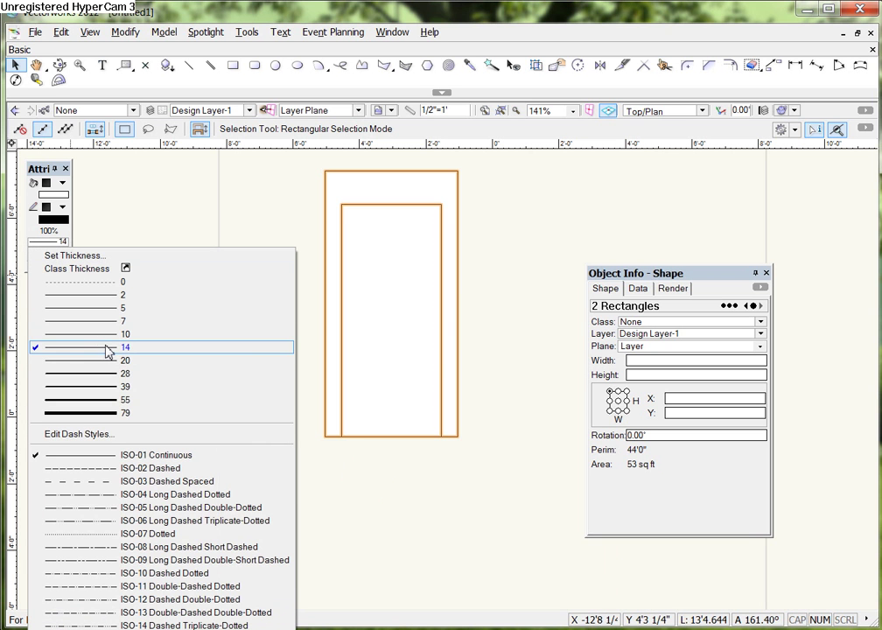
click(105, 349)
click(67, 245)
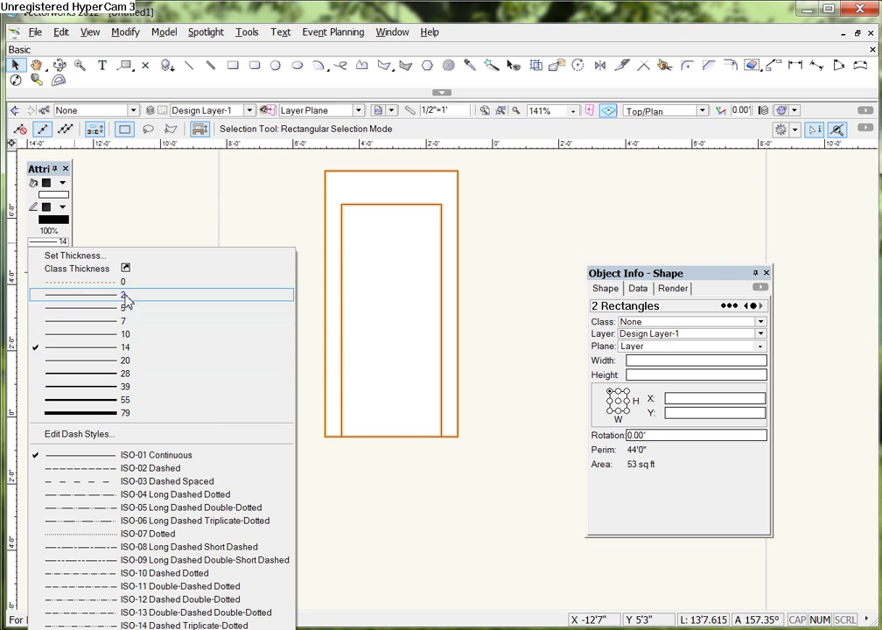
click(106, 347)
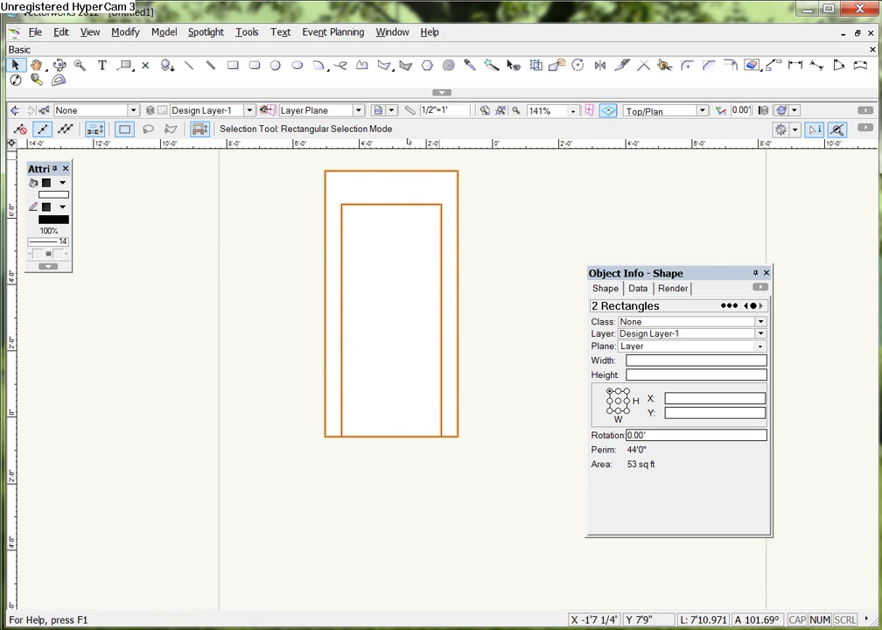
Activate the Constrained Linear Dimension tool, look over the Dims/Notes tool set, and put the Tool Sets palette away again.
click(801, 70)
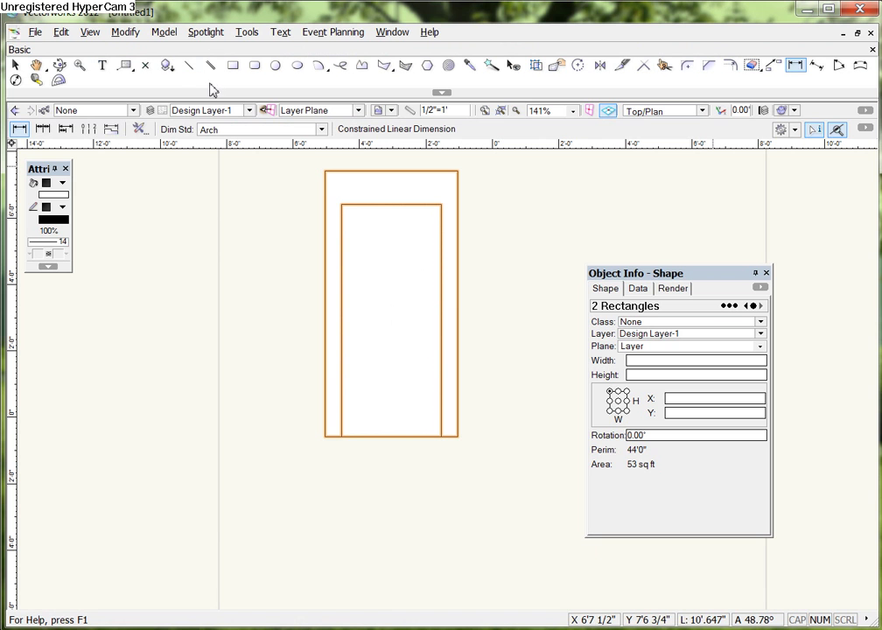
drag(2, 229, 230, 239)
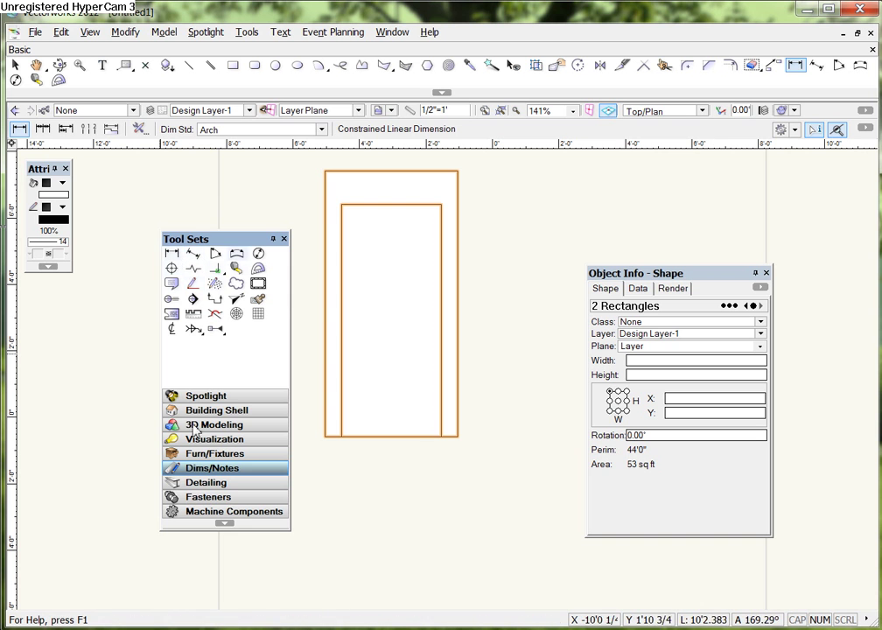
drag(246, 246, 79, 263)
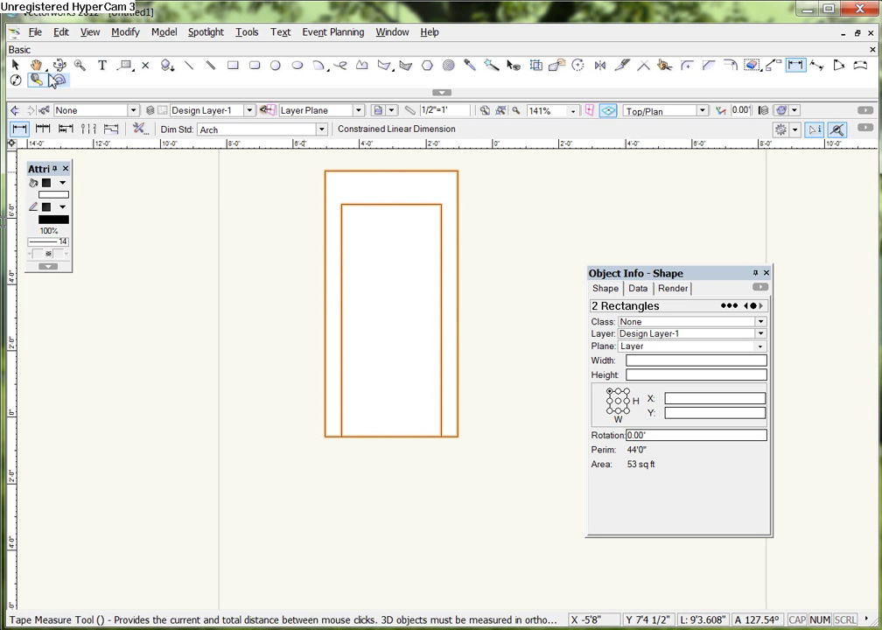
Dimension the outer rectangle's full height along its right edge, placing the dimension line about 3'4" to the right of it.
scroll(457, 170, down, 1)
click(458, 172)
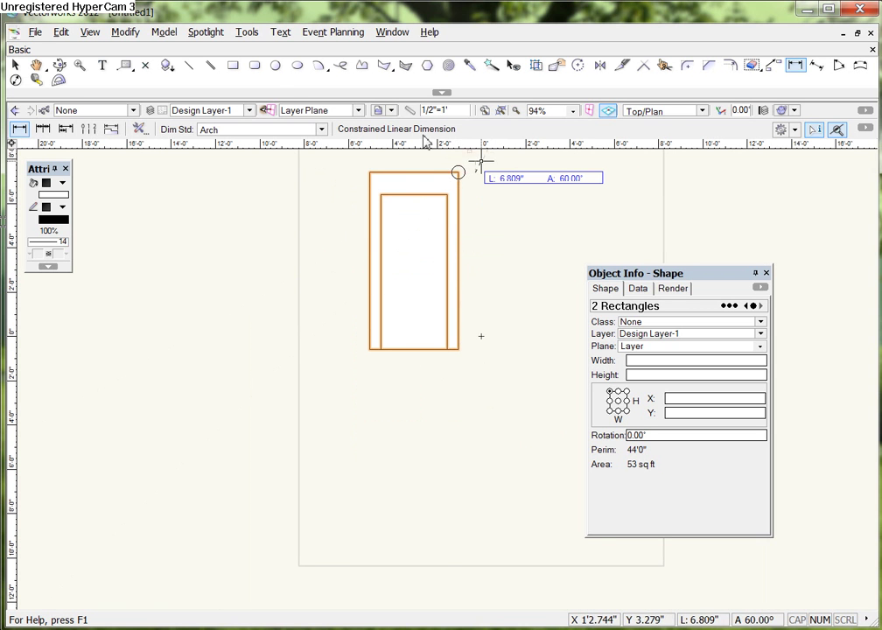
click(36, 65)
mouse_move(431, 219)
mouse_down()
mouse_move(295, 300)
mouse_move(295, 316)
mouse_up()
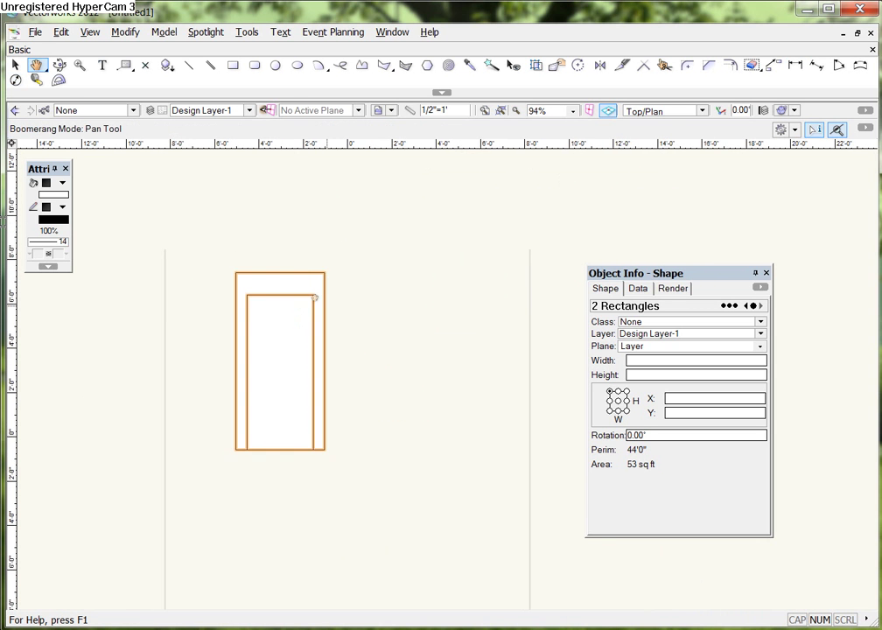
scroll(303, 277, up, 2)
mouse_move(342, 265)
mouse_down()
mouse_move(368, 244)
mouse_move(363, 238)
mouse_up()
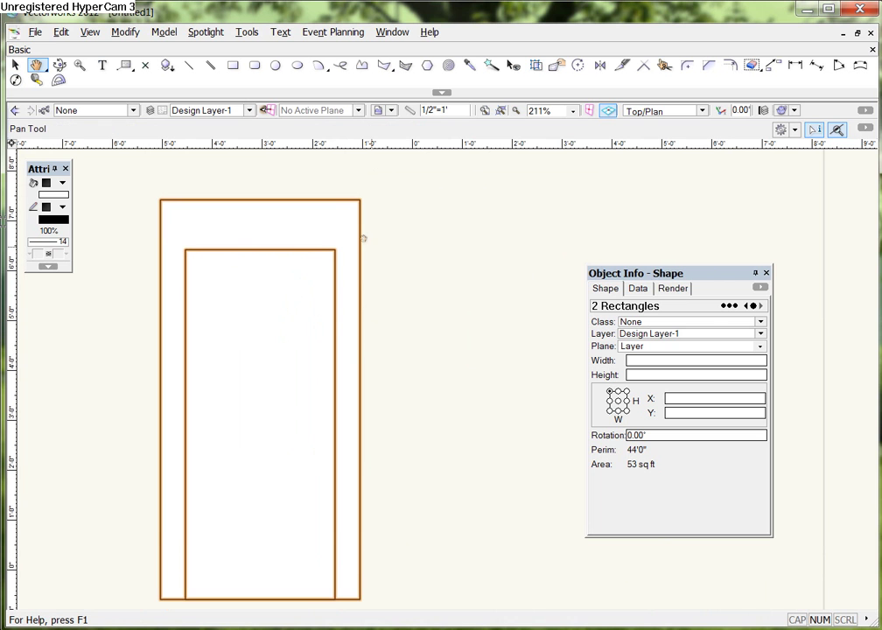
click(795, 65)
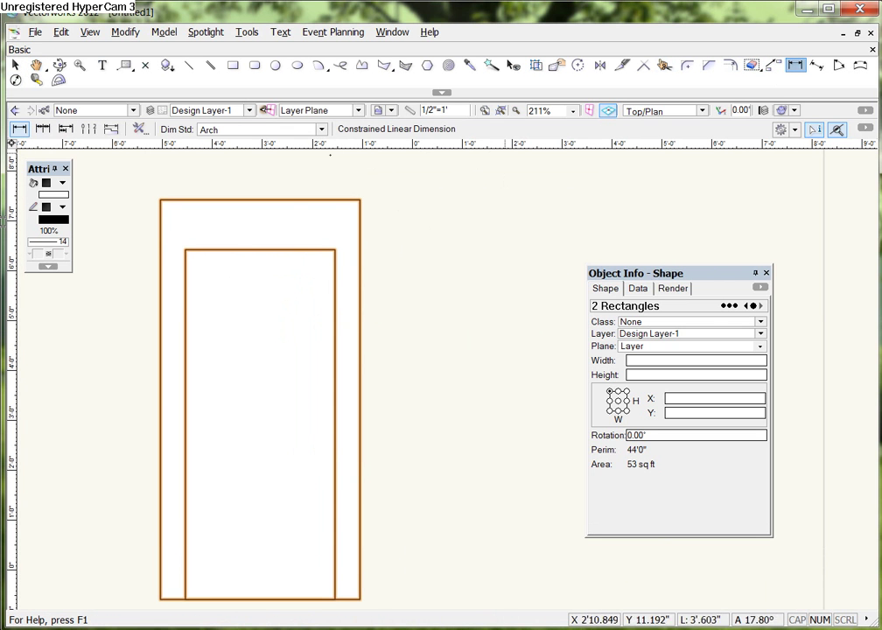
click(360, 199)
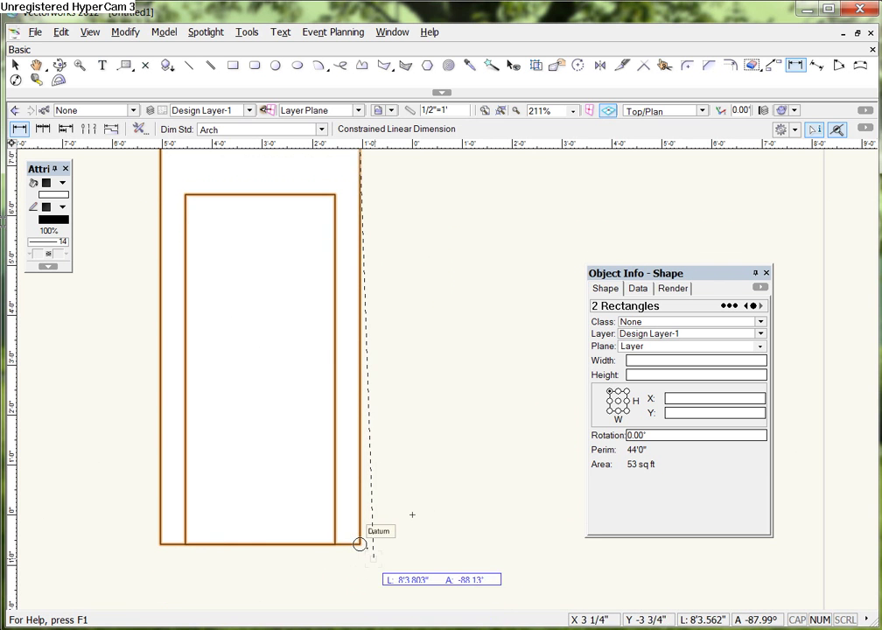
click(360, 544)
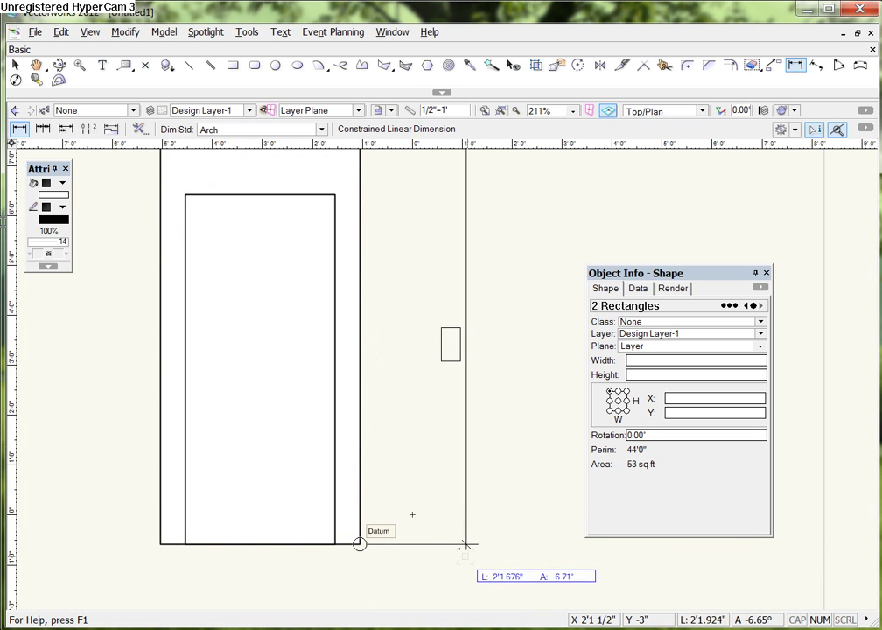
scroll(484, 542, down, 1)
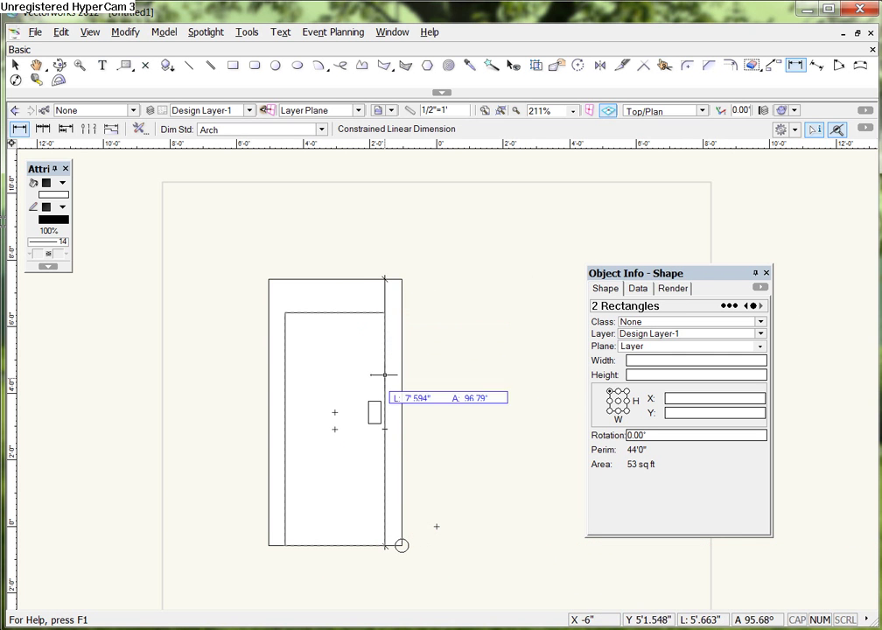
click(513, 375)
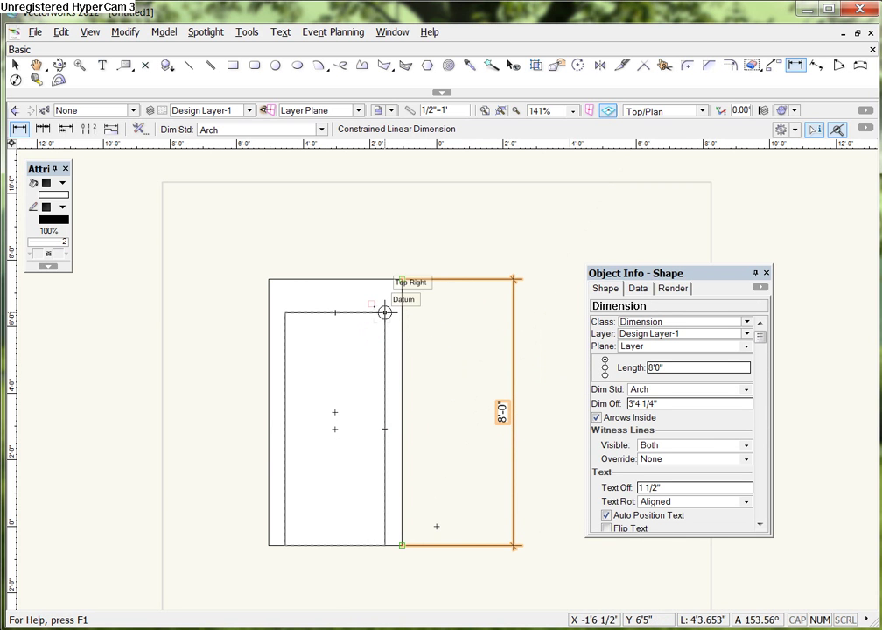
Dimension the inner rectangle's full height, placing the dimension line about 2'4" to the right of its right edge.
click(385, 312)
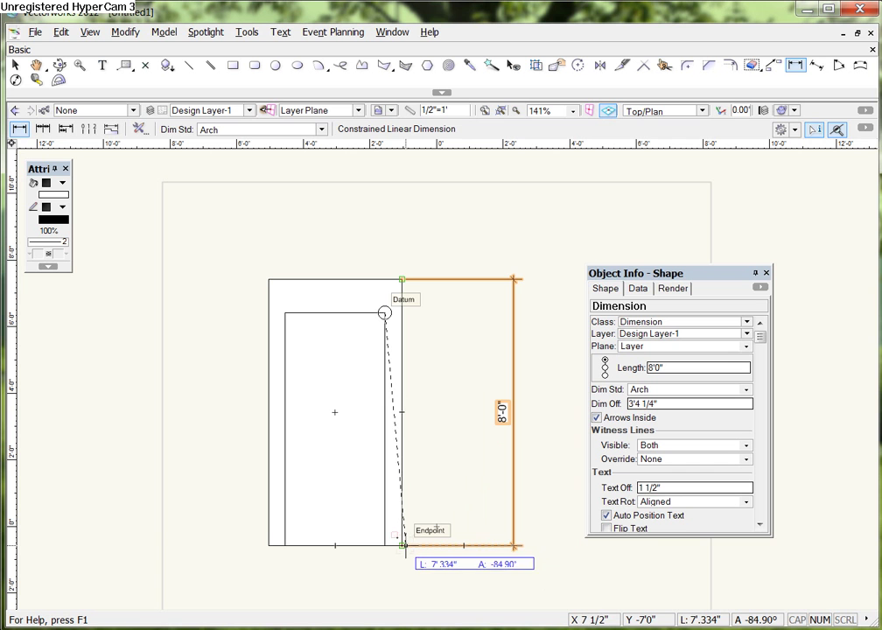
click(401, 545)
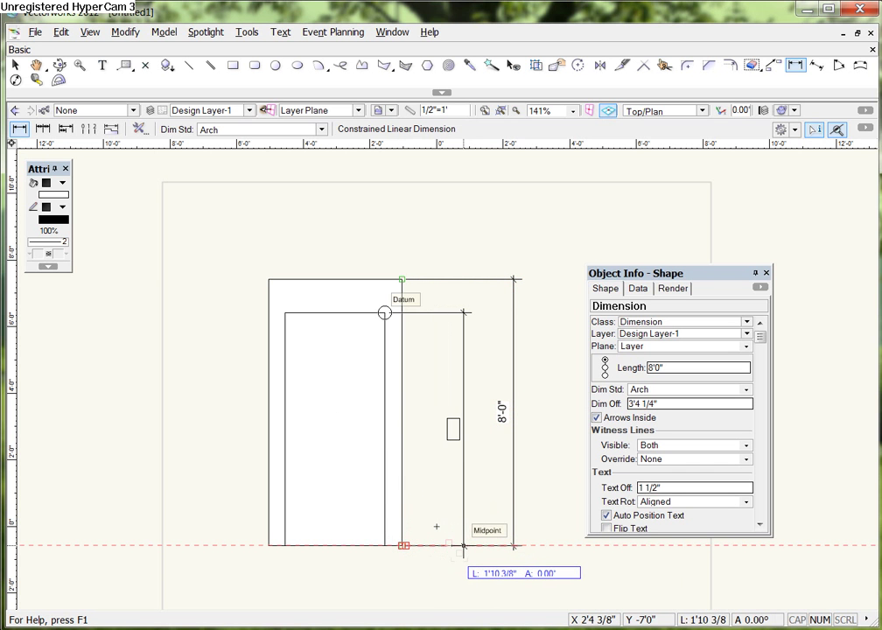
click(463, 545)
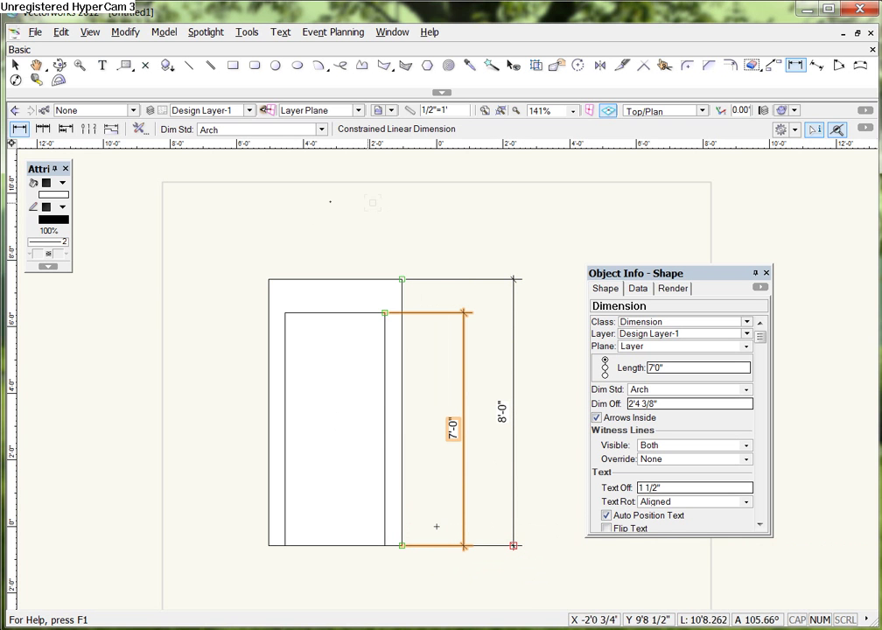
Dimension the inner rectangle's width along its top edge, placing the dimension line about 2'0" above that edge.
click(287, 313)
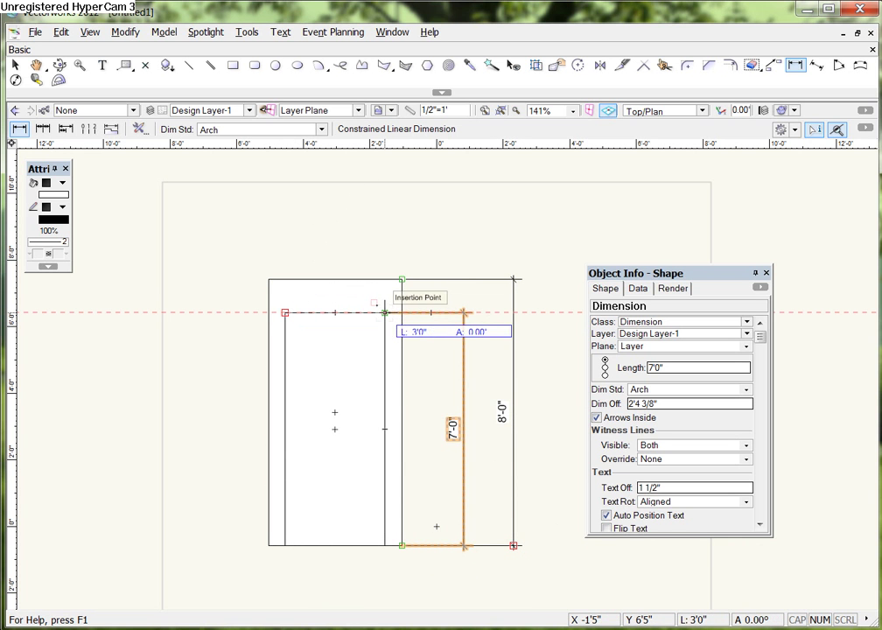
click(385, 313)
click(302, 245)
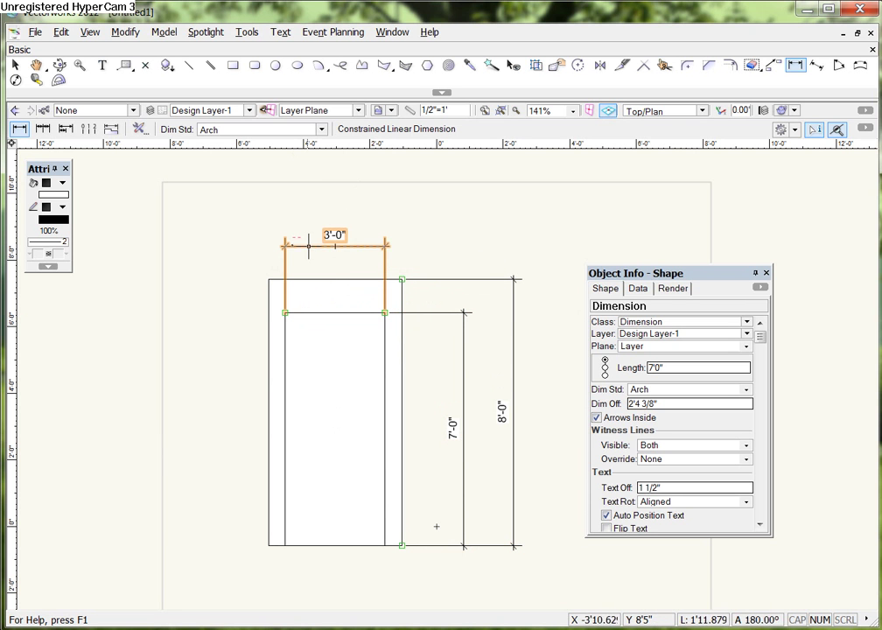
Dimension the outer rectangle's width about 1'11" above its top edge, and leave the dimension tool for the Selection tool.
click(269, 279)
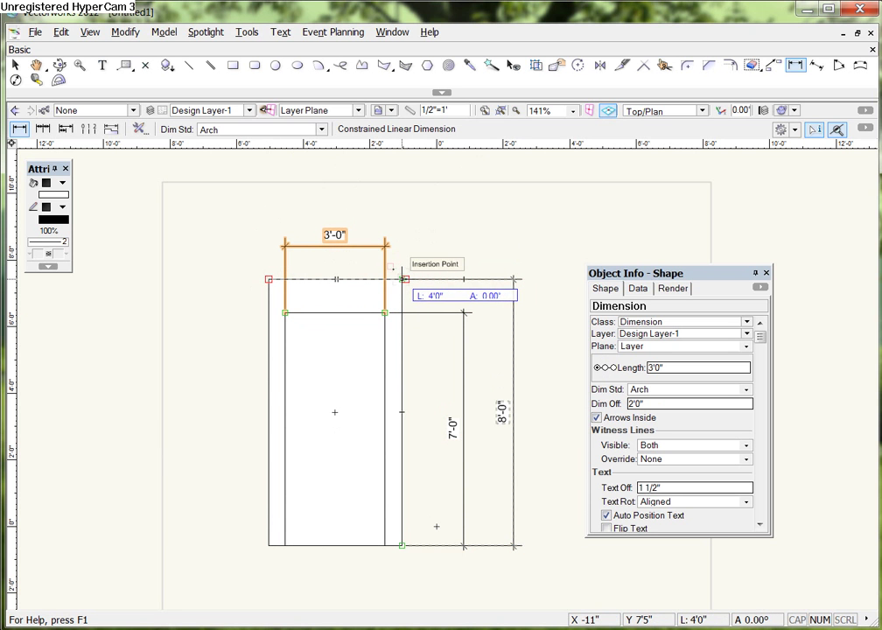
click(404, 280)
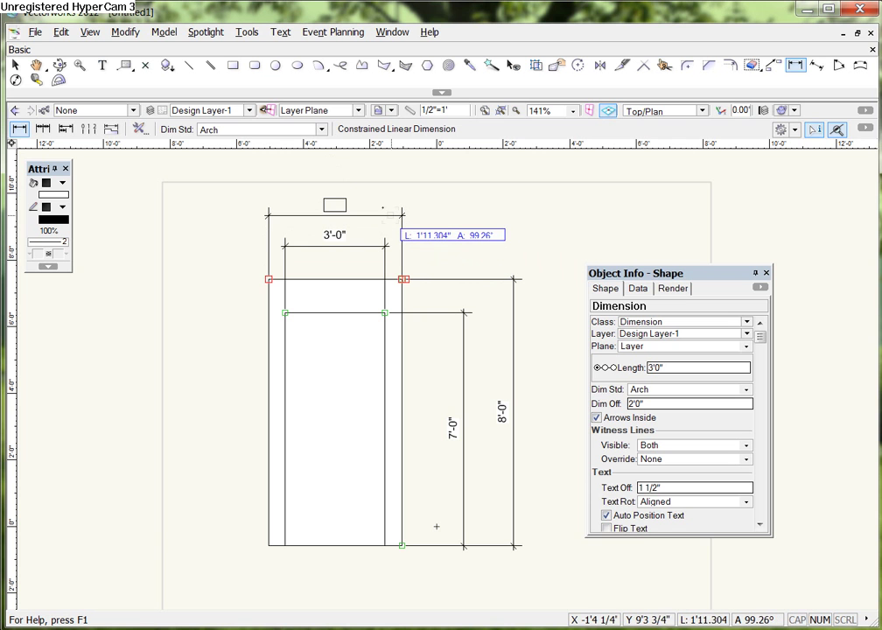
click(383, 210)
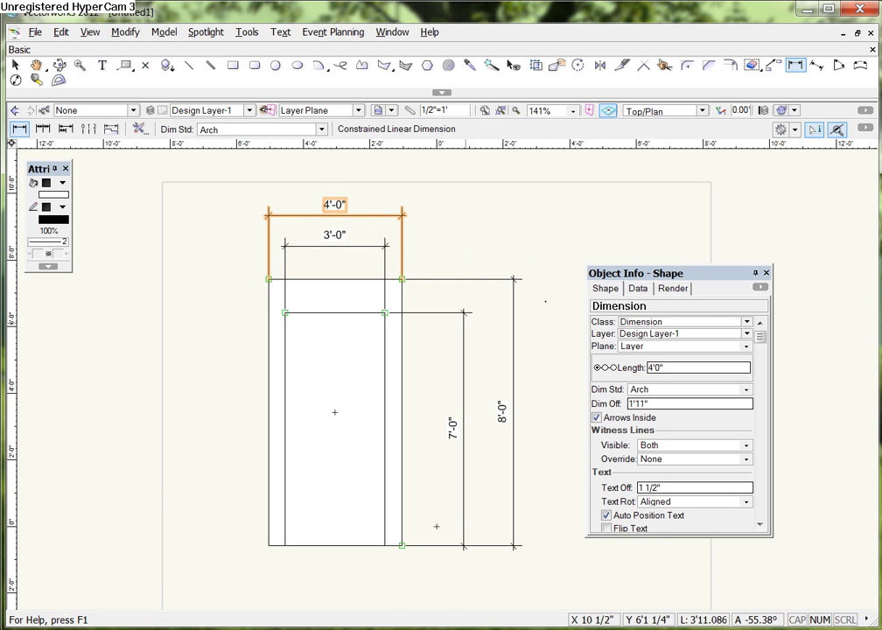
scroll(383, 279, up, 3)
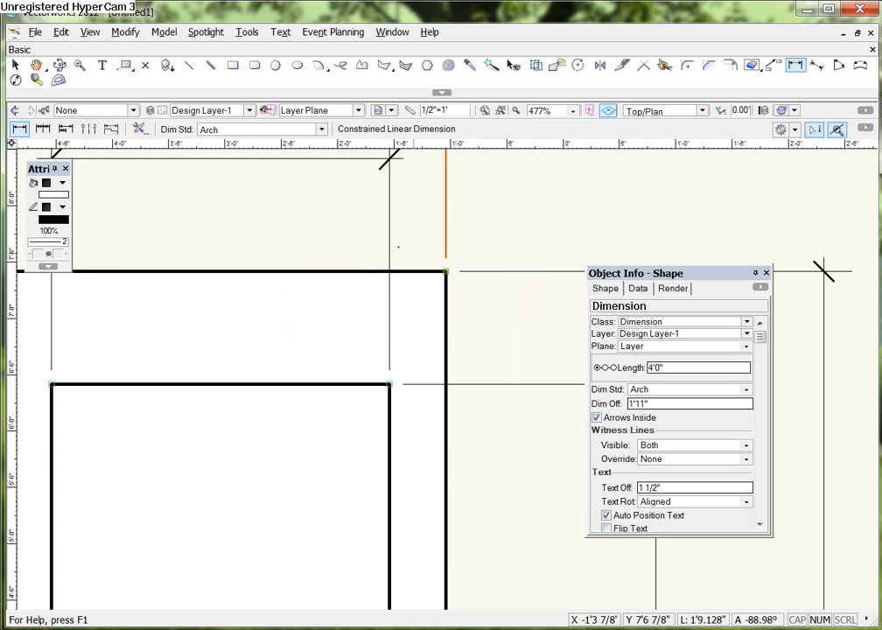
scroll(359, 359, down, 3)
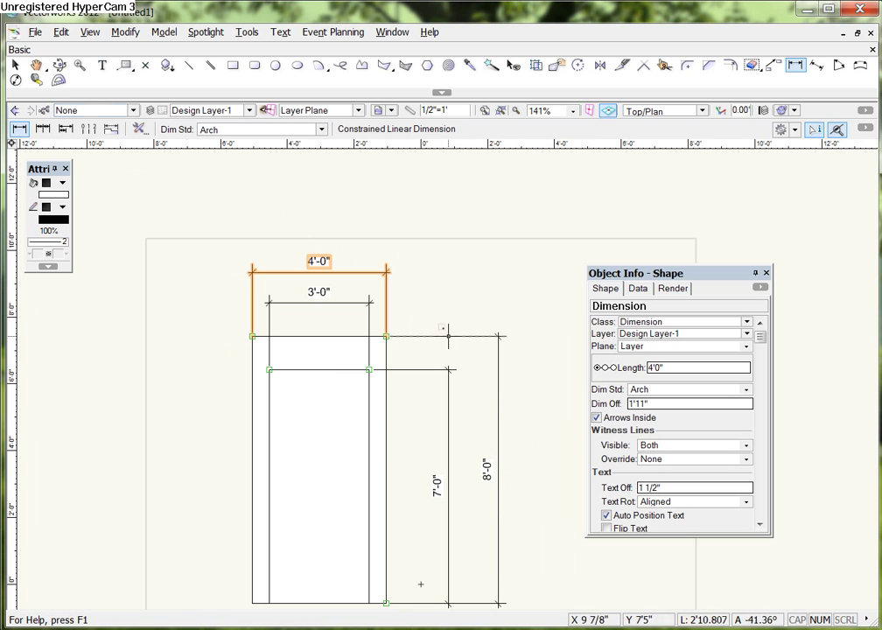
click(15, 65)
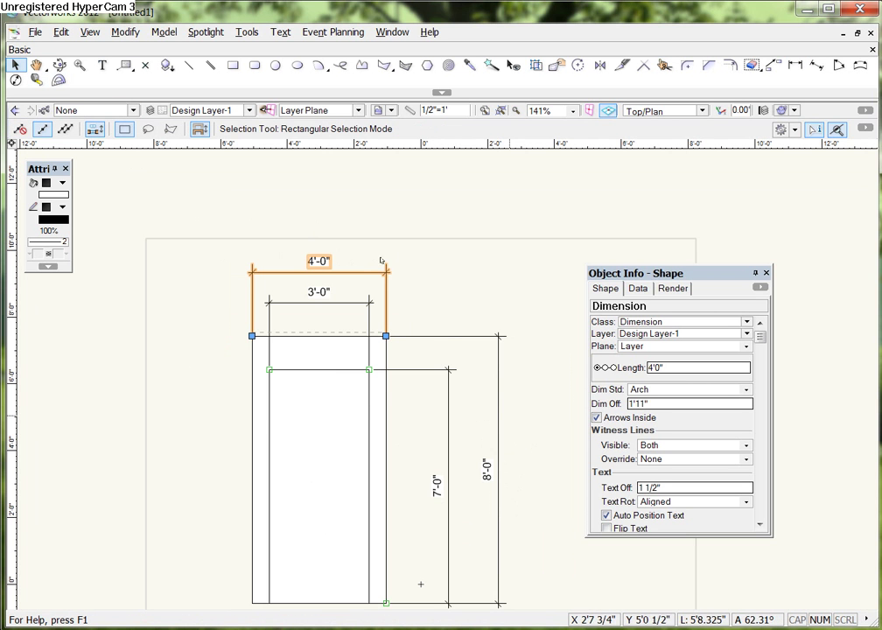
middle_drag(520, 446, 491, 404)
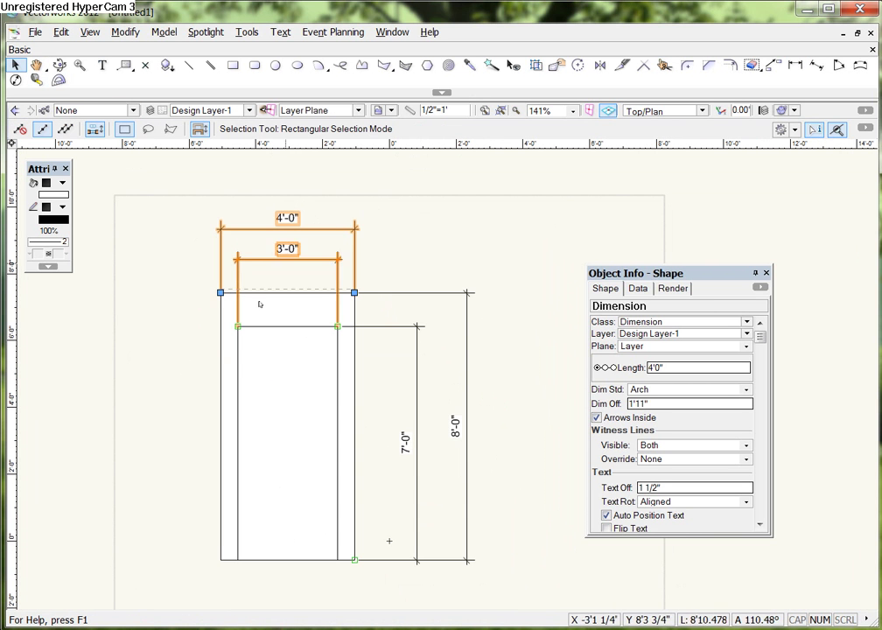